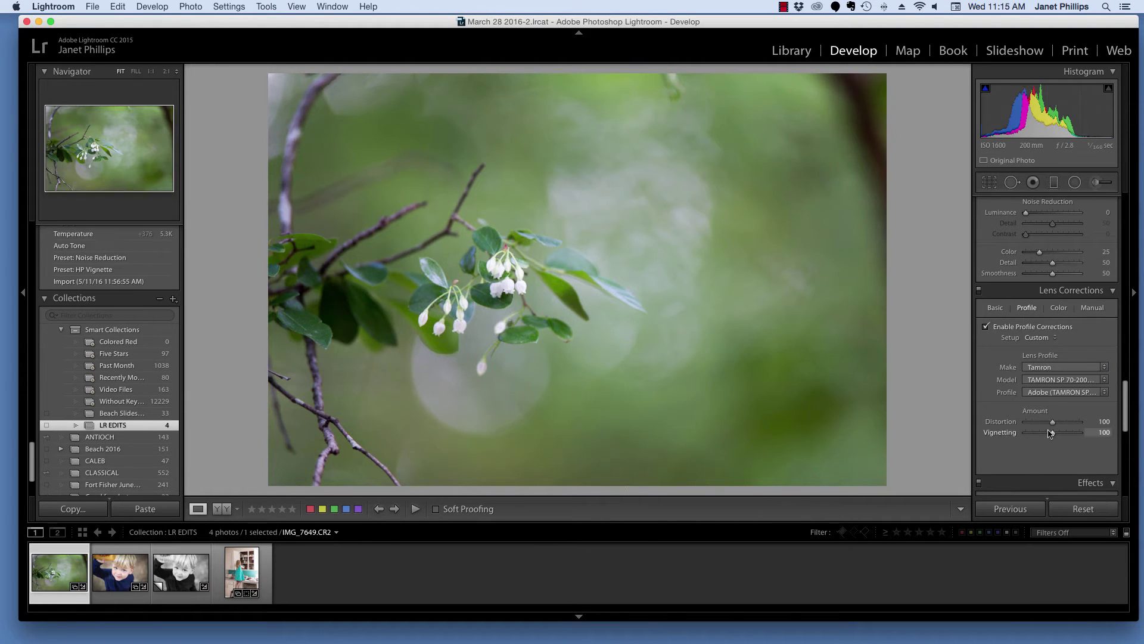
Set the flower photo's Highlights to −72, Whites to −3 and Vibrance to +24
{"action": "scroll", "coordinate": [1053, 405], "scroll_direction": "down", "scroll_amount": 5}
{"action": "left_click_drag", "start_coordinate": [1052, 393], "coordinate": [1053, 386]}
{"action": "scroll", "coordinate": [1056, 382], "scroll_direction": "up", "scroll_amount": 15}
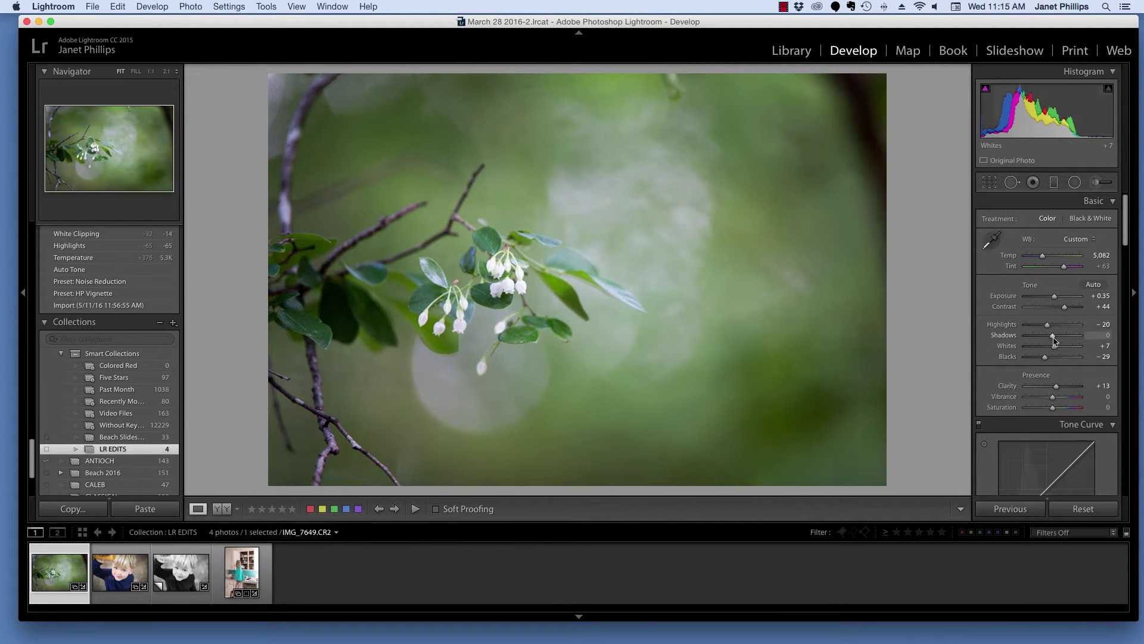
{"action": "mouse_move", "coordinate": [1047, 326]}
{"action": "left_mouse_down"}
{"action": "mouse_move", "coordinate": [1032, 326]}
{"action": "mouse_move", "coordinate": [1052, 347]}
{"action": "left_mouse_up"}
{"action": "left_click_drag", "start_coordinate": [1052, 397], "coordinate": [1061, 398]}
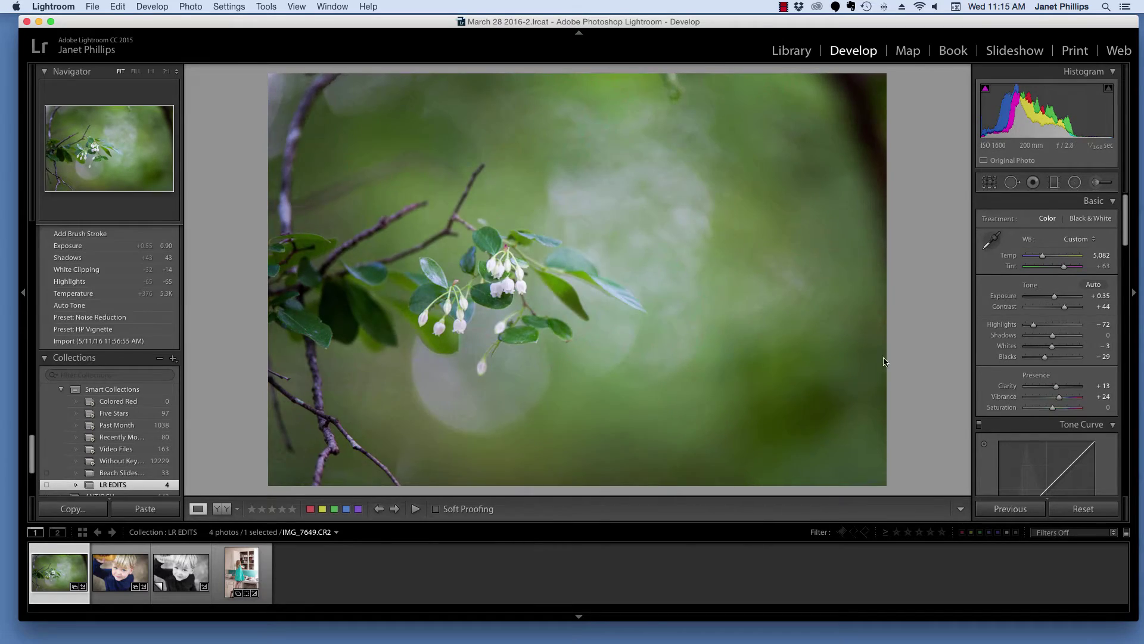
Crop the flower photo slightly tighter while keeping its original aspect ratio
{"action": "key", "text": "r"}
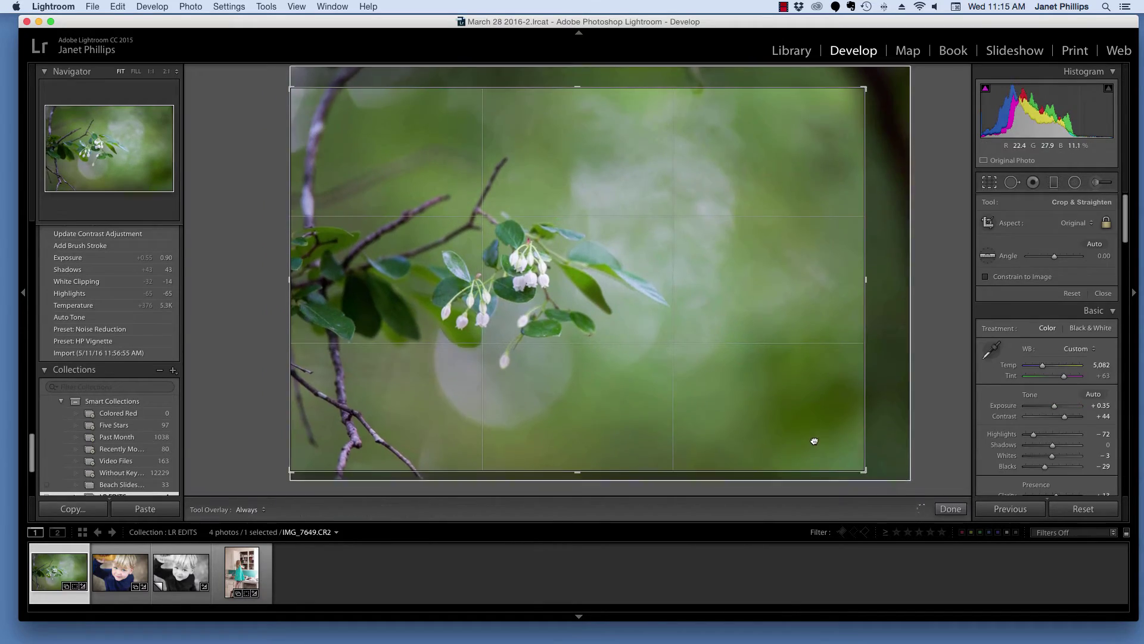
{"action": "key", "text": "Return"}
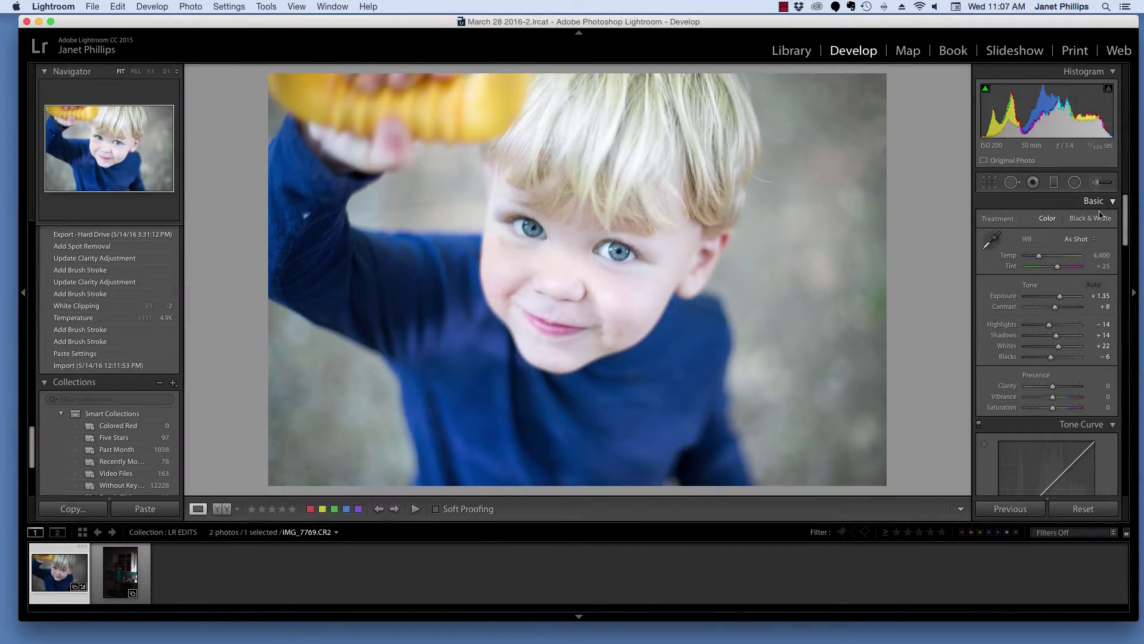
Set the boy portrait's Exposure to +0.90 and apply automatic white balance
{"action": "left_click_drag", "start_coordinate": [1062, 298], "coordinate": [1058, 298]}
{"action": "key", "text": "super+shift+u"}
Apply the HP Vignette and Noise Reduction user presets to the boy portrait
{"action": "scroll", "coordinate": [121, 353], "scroll_direction": "up", "scroll_amount": 10}
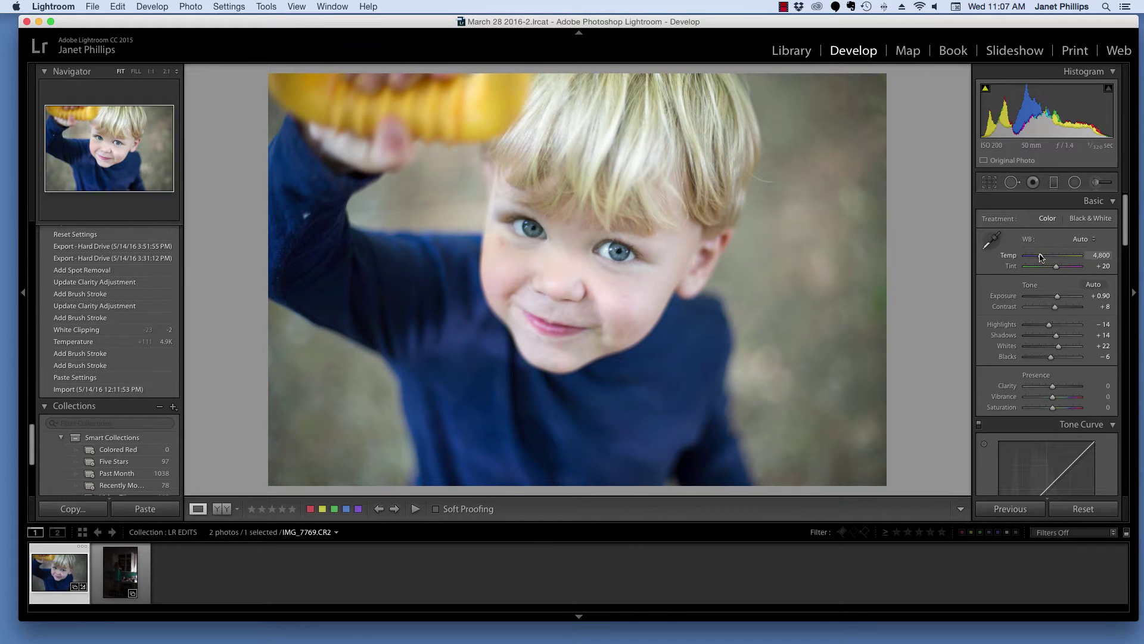
{"action": "left_click", "coordinate": [121, 352]}
{"action": "left_click", "coordinate": [113, 375]}
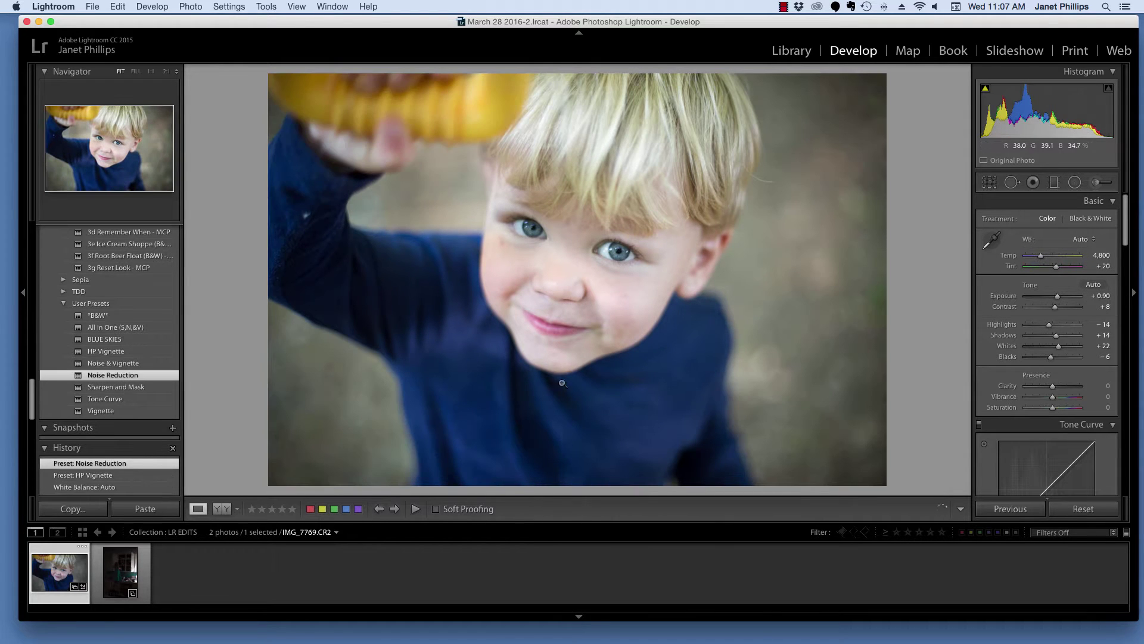
Sample a custom white balance from the boy's eye and adjust Temp to 5,394, comparing the photo before and after
{"action": "key", "text": "w"}
{"action": "left_click", "coordinate": [604, 250]}
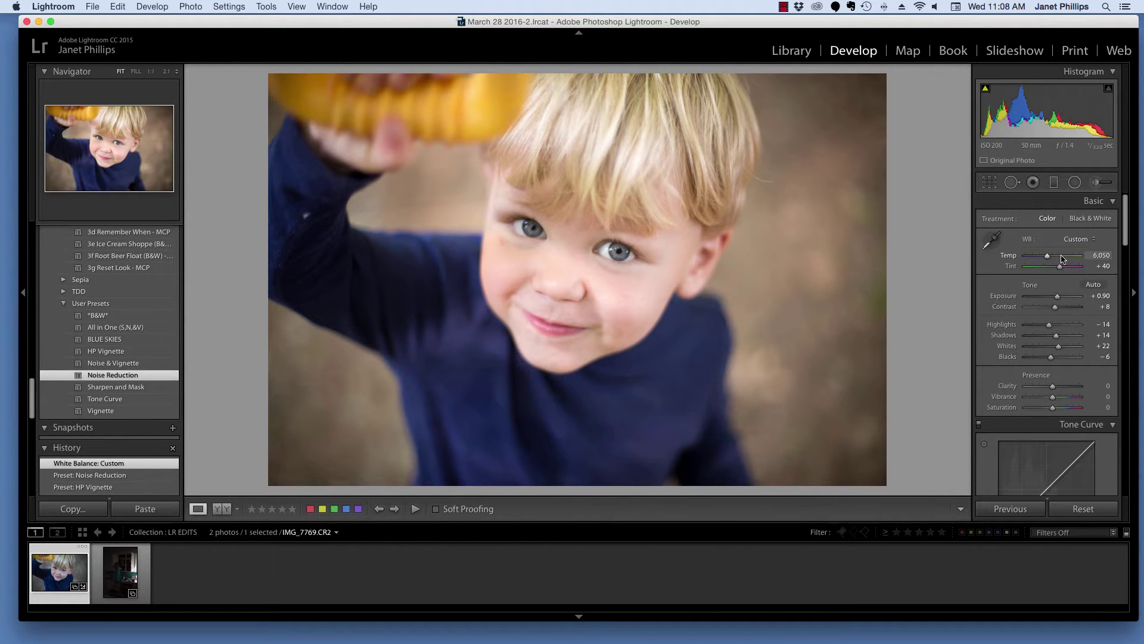
{"action": "key", "text": "w"}
{"action": "left_click", "coordinate": [614, 255]}
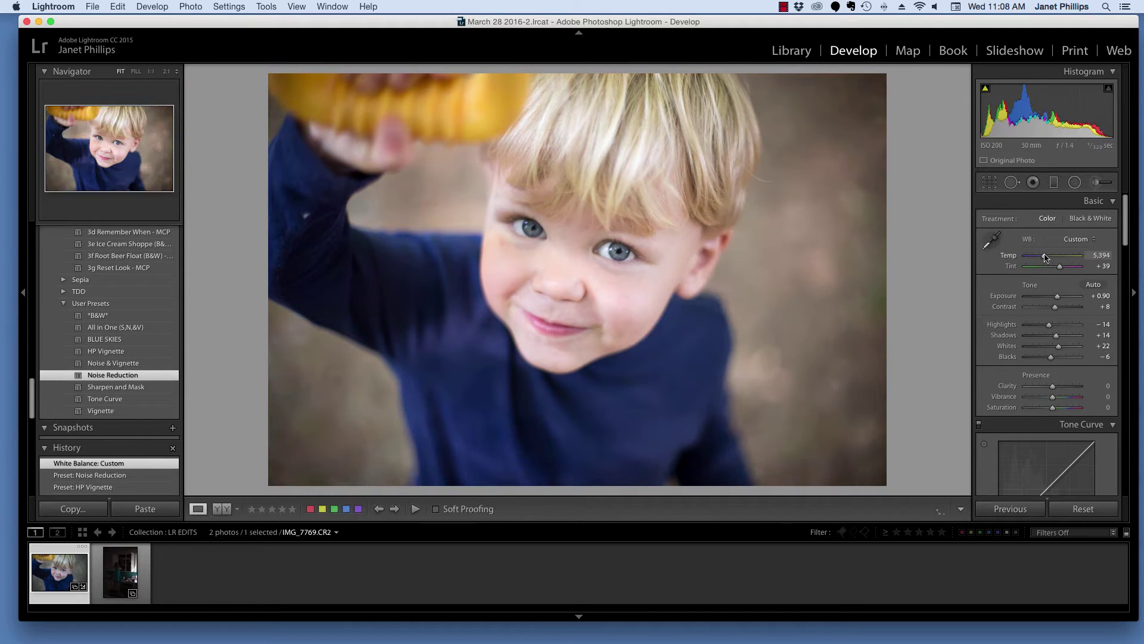
{"action": "left_click", "coordinate": [221, 509]}
{"action": "left_click", "coordinate": [198, 509]}
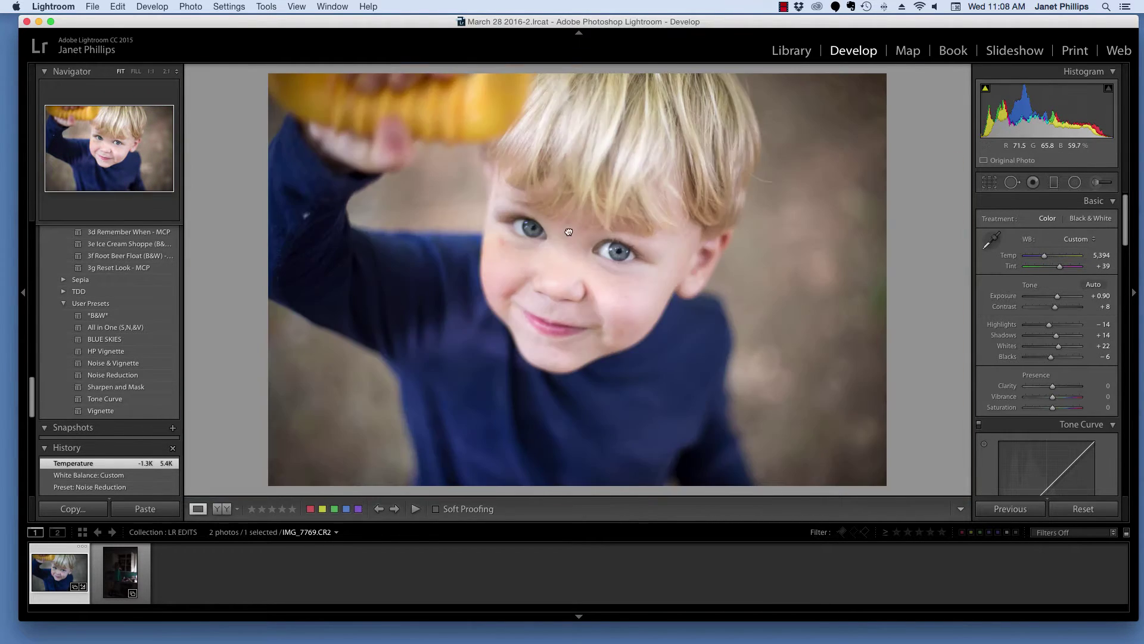
Paint both of the boy's eyes with the Adjustment Brush using the Eye Pop effect, checking coverage with the mask overlay
{"action": "left_click", "coordinate": [569, 231]}
{"action": "left_click", "coordinate": [1098, 184]}
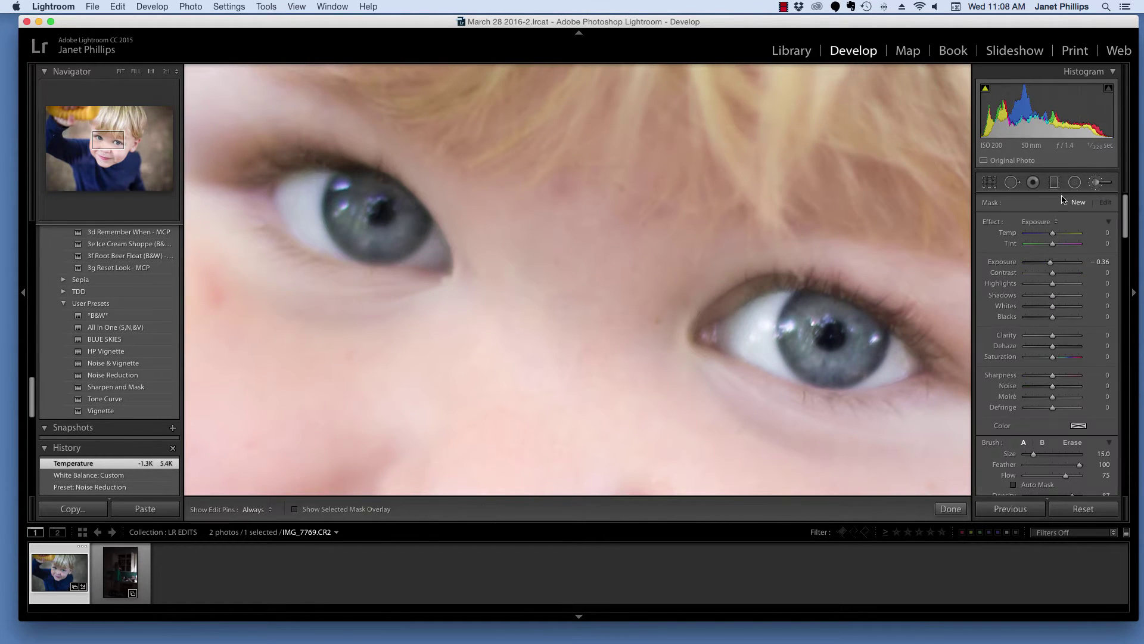
{"action": "left_click", "coordinate": [1043, 222]}
{"action": "left_click", "coordinate": [1047, 361]}
{"action": "mouse_move", "coordinate": [878, 342]}
{"action": "left_mouse_down"}
{"action": "mouse_move", "coordinate": [762, 328]}
{"action": "mouse_move", "coordinate": [781, 332]}
{"action": "left_mouse_up"}
{"action": "key", "text": "o"}
{"action": "mouse_move", "coordinate": [294, 204]}
{"action": "left_mouse_down"}
{"action": "mouse_move", "coordinate": [314, 183]}
{"action": "mouse_move", "coordinate": [390, 239]}
{"action": "left_mouse_up"}
{"action": "key", "text": "o"}
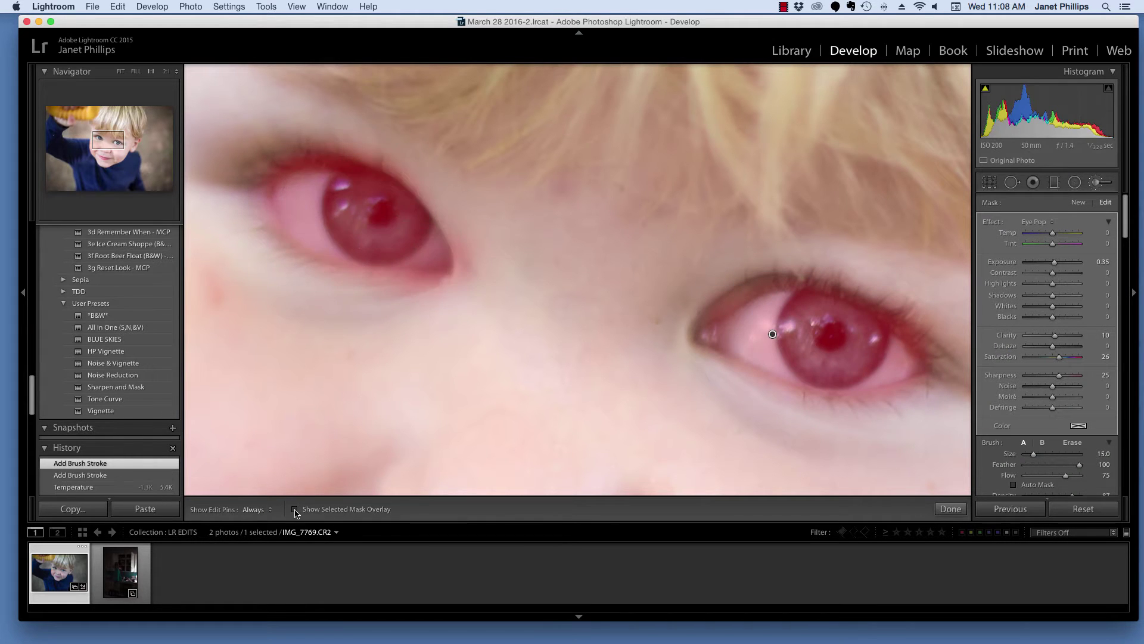
{"action": "key", "text": "k"}
{"action": "left_click", "coordinate": [606, 316]}
Brush the Soften Skin effect with Clarity −48 over the boy's face, leaving out the eyes and lips
{"action": "left_click", "coordinate": [1098, 183]}
{"action": "left_click", "coordinate": [1050, 222]}
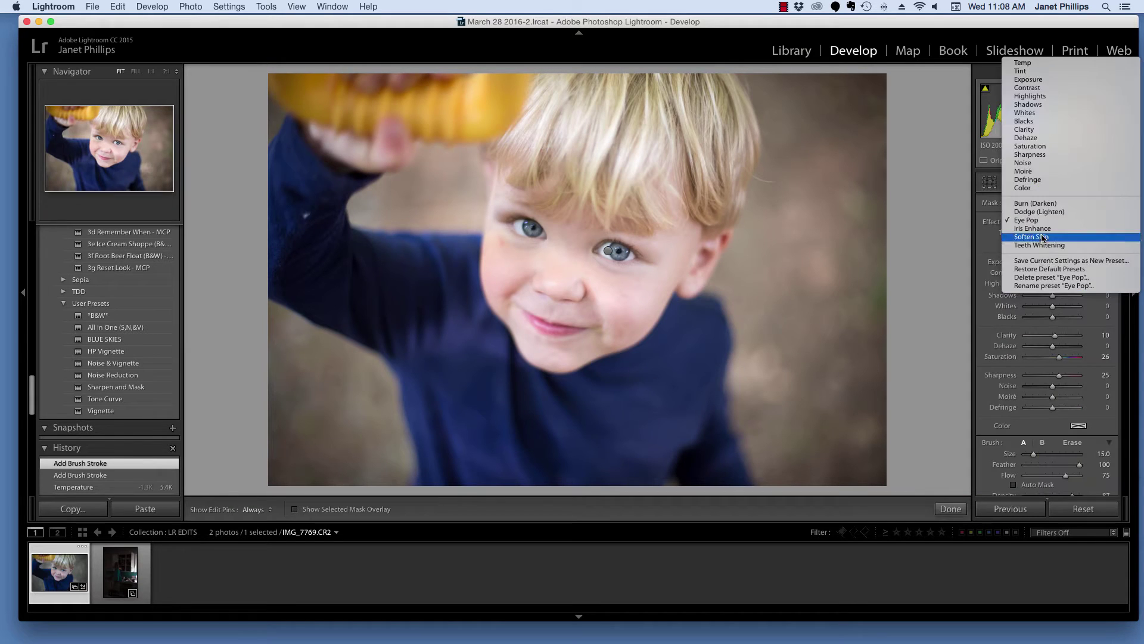
{"action": "left_click", "coordinate": [1044, 237]}
{"action": "left_click", "coordinate": [1042, 336]}
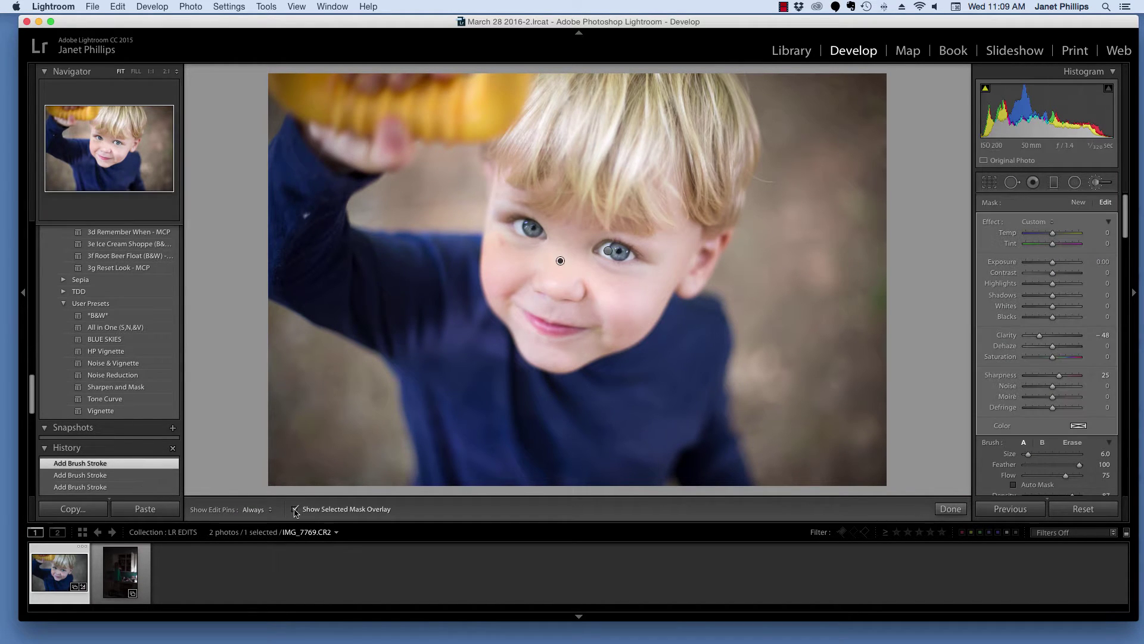
{"action": "left_click", "coordinate": [294, 508]}
{"action": "mouse_move", "coordinate": [595, 283]}
{"action": "left_mouse_down"}
{"action": "mouse_move", "coordinate": [639, 280]}
{"action": "mouse_move", "coordinate": [573, 244]}
{"action": "mouse_move", "coordinate": [690, 241]}
{"action": "mouse_move", "coordinate": [667, 274]}
{"action": "left_mouse_up"}
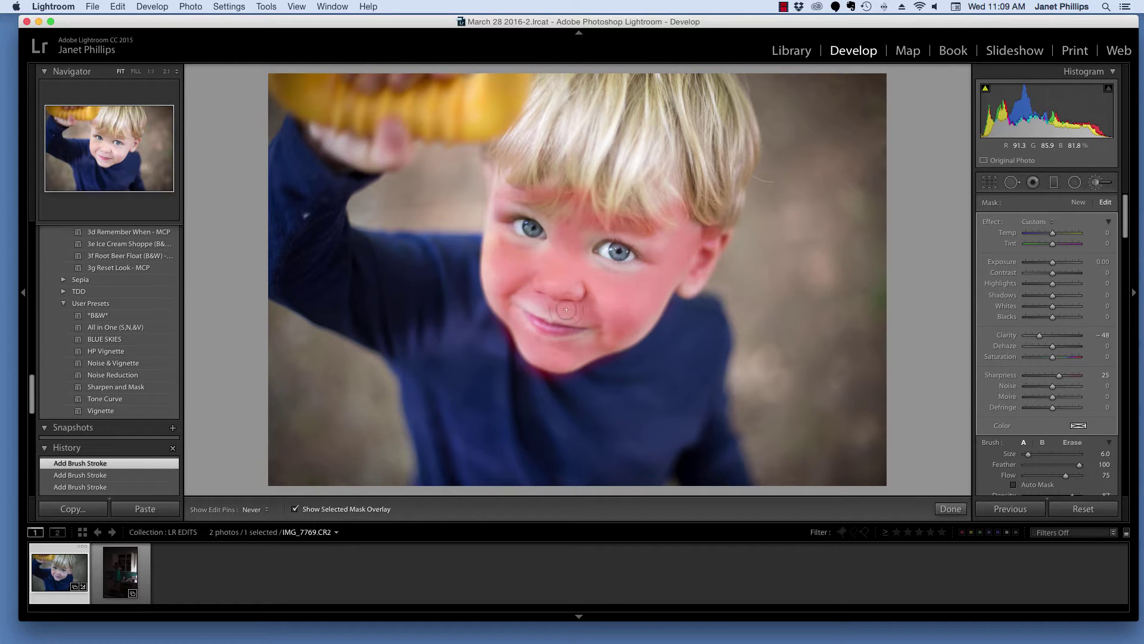
{"action": "mouse_move", "coordinate": [566, 309]}
{"action": "left_mouse_down"}
{"action": "mouse_move", "coordinate": [500, 255]}
{"action": "mouse_move", "coordinate": [488, 280]}
{"action": "left_mouse_up"}
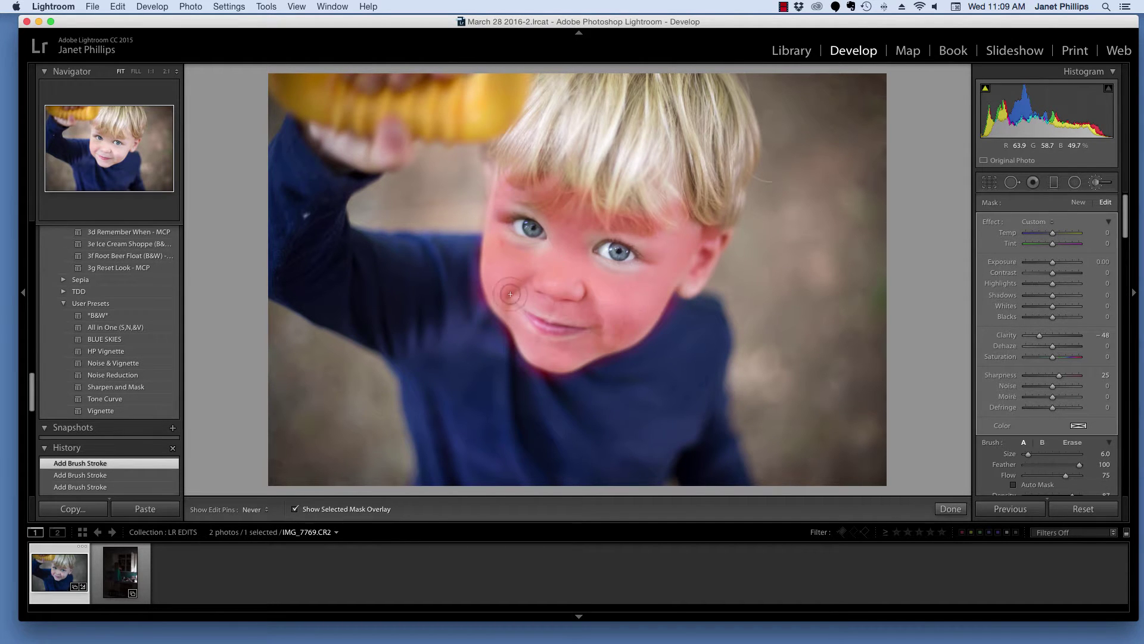
{"action": "key", "text": "h"}
{"action": "key", "text": "o"}
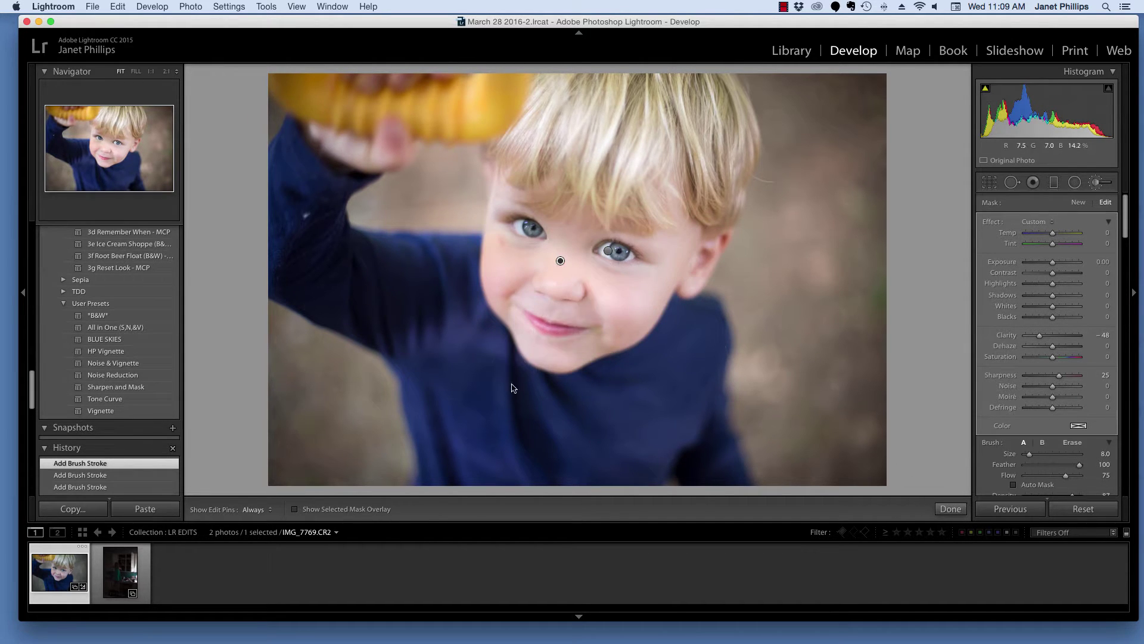
{"action": "left_click", "coordinate": [950, 508]}
Reselect the skin-softening mask on the boy's face, readjust its Clarity and check the skin up close
{"action": "left_click", "coordinate": [570, 267]}
{"action": "key", "text": "super+minus"}
{"action": "left_click", "coordinate": [1096, 182]}
{"action": "left_click", "coordinate": [556, 276]}
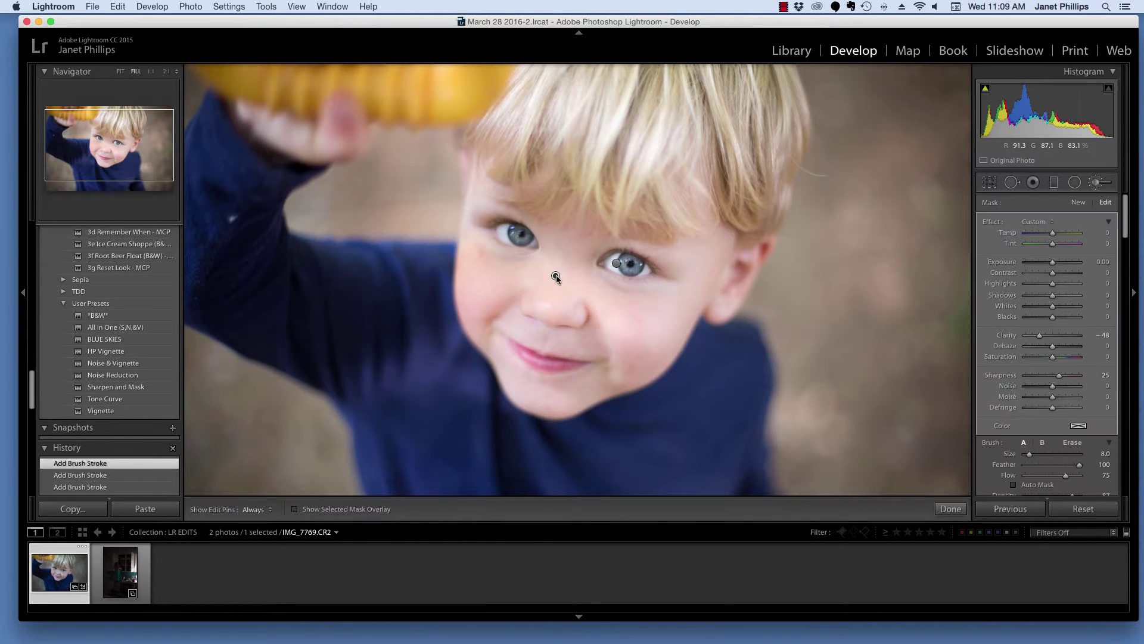
{"action": "left_click", "coordinate": [950, 509]}
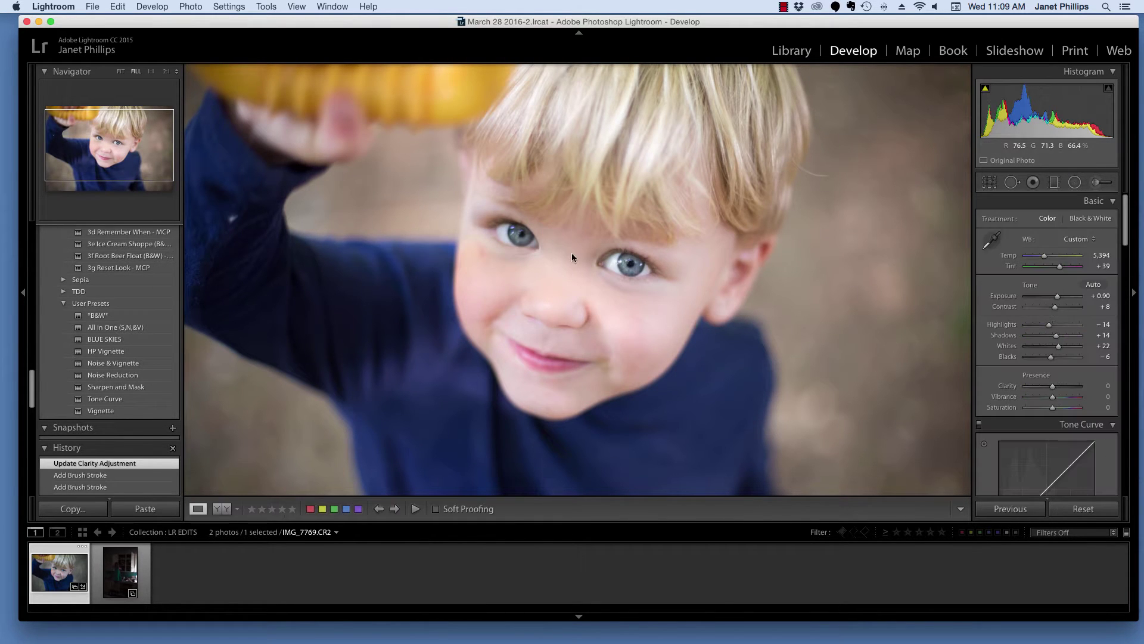
{"action": "left_click", "coordinate": [574, 254]}
{"action": "key", "text": "super+minus"}
{"action": "key", "text": "super+minus"}
Brighten the skin tones with the targeted Luminance adjustment, bringing Red to +12 and Orange to +5
{"action": "scroll", "coordinate": [1032, 363], "scroll_direction": "down", "scroll_amount": 10}
{"action": "left_click", "coordinate": [986, 314]}
{"action": "left_click_drag", "start_coordinate": [558, 328], "coordinate": [557, 313]}
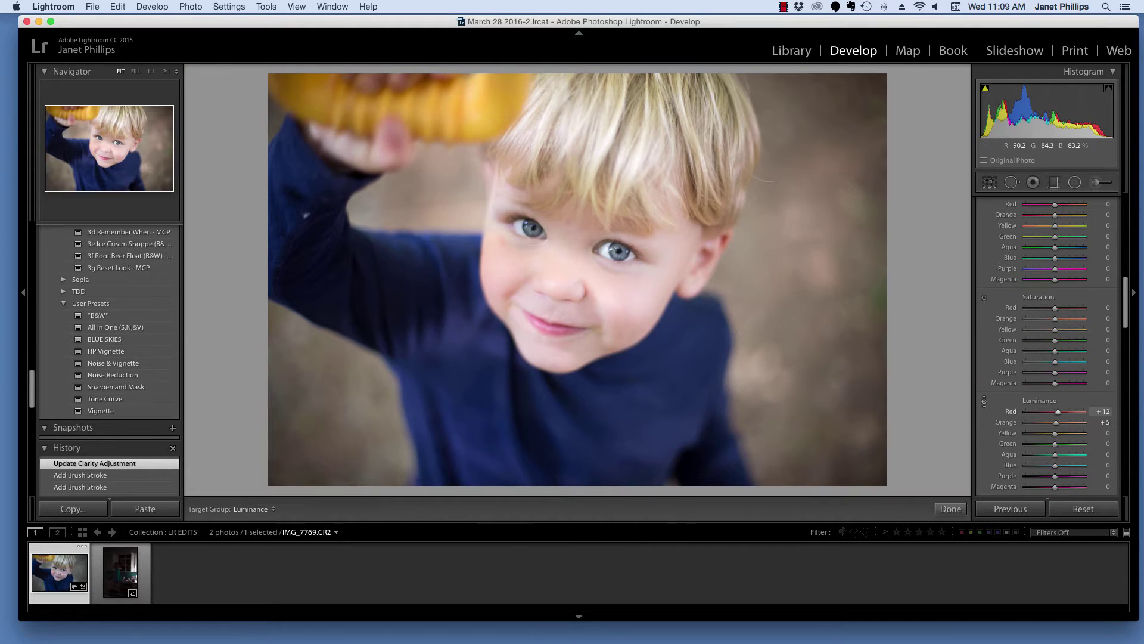
{"action": "left_click", "coordinate": [950, 508]}
Desaturate the boy's hair with the targeted Saturation adjustment, bringing Yellow to −18 and Orange to −4
{"action": "scroll", "coordinate": [1006, 407], "scroll_direction": "up", "scroll_amount": 10}
{"action": "scroll", "coordinate": [1006, 405], "scroll_direction": "down", "scroll_amount": 5}
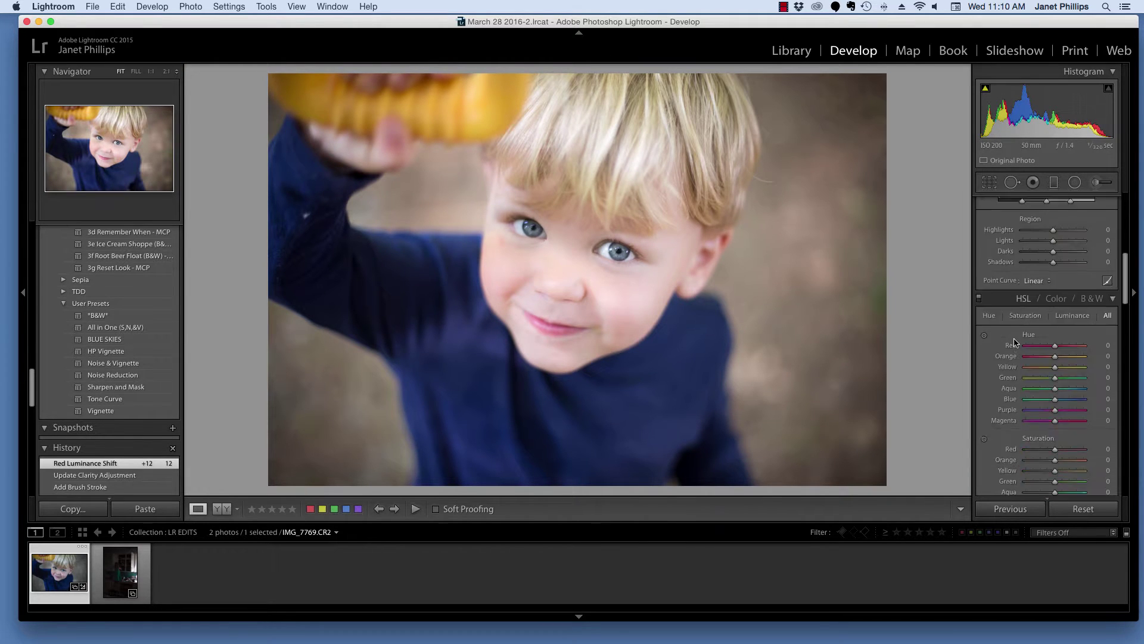
{"action": "left_click", "coordinate": [985, 314]}
{"action": "left_click_drag", "start_coordinate": [709, 99], "coordinate": [708, 97]}
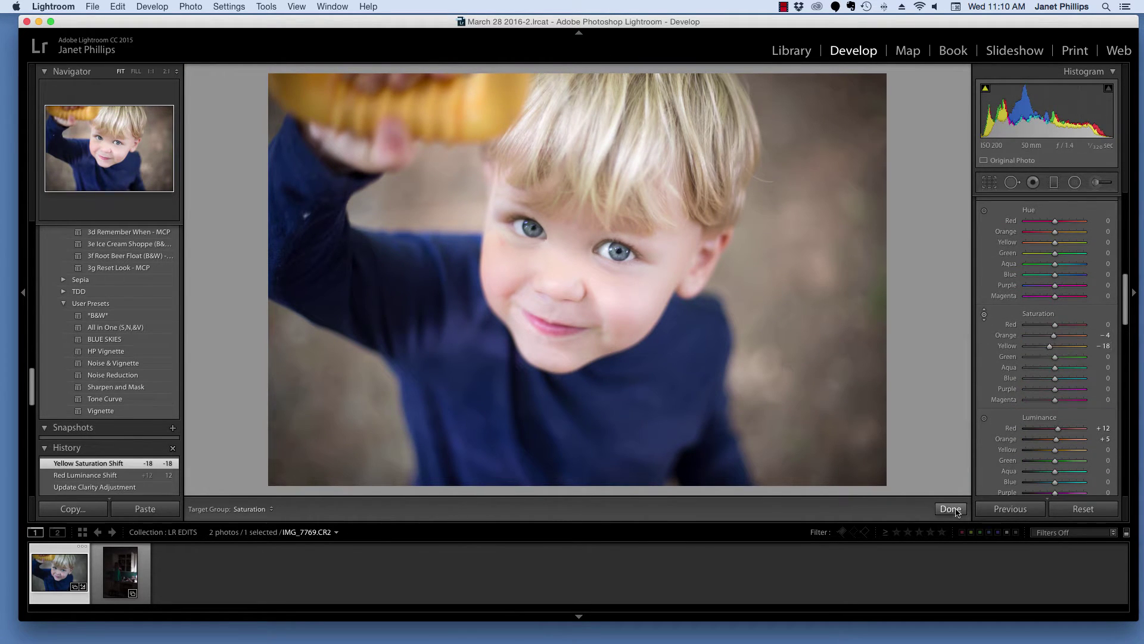
{"action": "left_click", "coordinate": [951, 508]}
Set the Blue luminance to −28 and the post-crop vignette Amount to −31
{"action": "scroll", "coordinate": [1077, 344], "scroll_direction": "down", "scroll_amount": 3}
{"action": "left_click_drag", "start_coordinate": [1054, 387], "coordinate": [1046, 386]}
{"action": "scroll", "coordinate": [1077, 382], "scroll_direction": "down", "scroll_amount": 10}
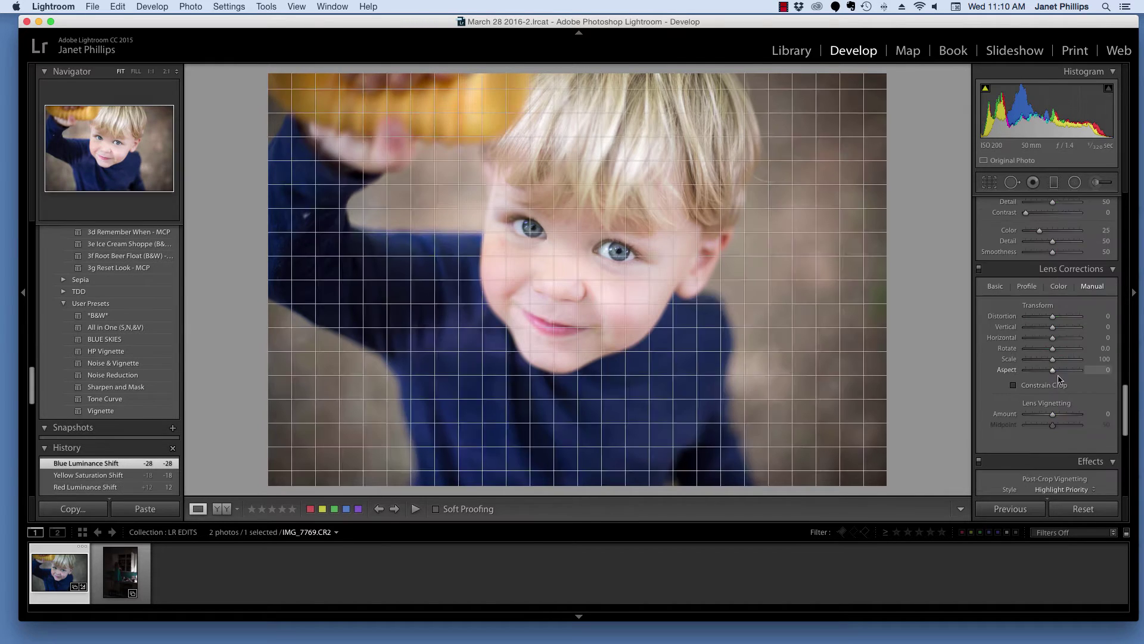
{"action": "left_click_drag", "start_coordinate": [1047, 439], "coordinate": [1043, 439]}
Enable lens profile corrections for the boy portrait
{"action": "scroll", "coordinate": [1065, 392], "scroll_direction": "down", "scroll_amount": 4}
{"action": "scroll", "coordinate": [1066, 391], "scroll_direction": "up", "scroll_amount": 5}
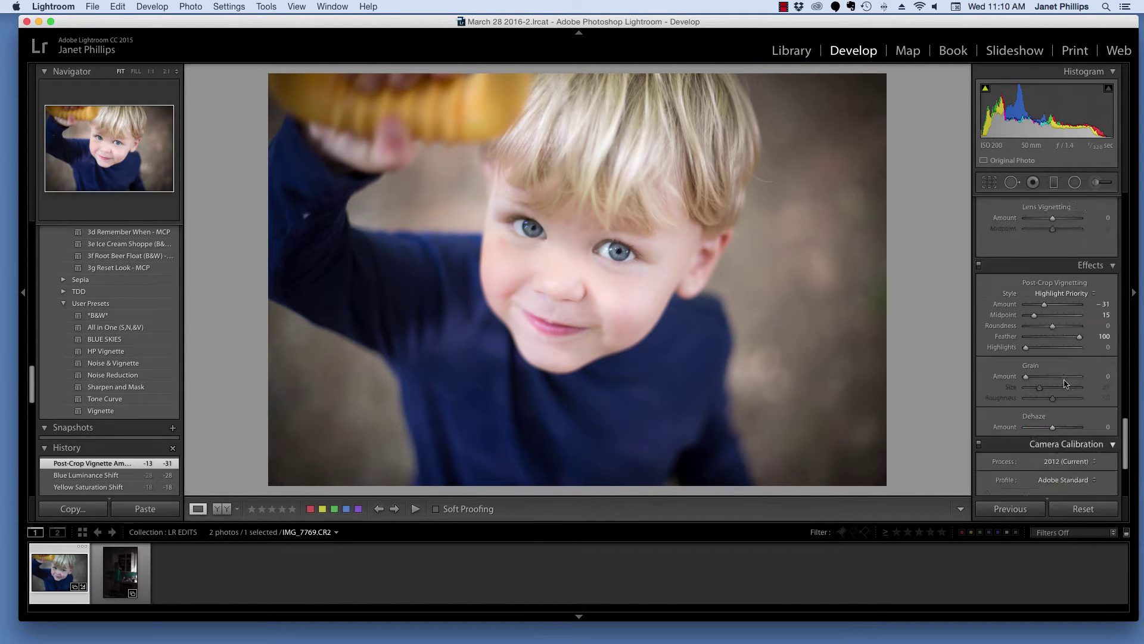
{"action": "left_click", "coordinate": [1026, 273]}
{"action": "left_click", "coordinate": [987, 291]}
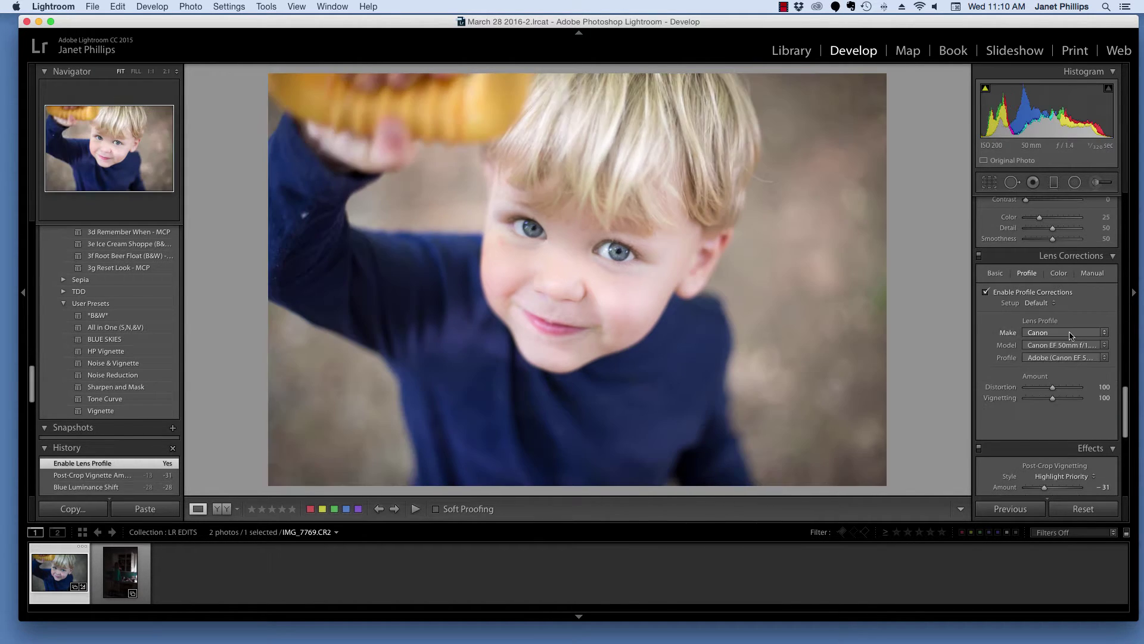
Set the post-crop vignette Amount to −42 and Tint to +33, then compare the photo before and after
{"action": "scroll", "coordinate": [1015, 359], "scroll_direction": "down", "scroll_amount": 5}
{"action": "left_click_drag", "start_coordinate": [1044, 242], "coordinate": [1057, 268]}
{"action": "scroll", "coordinate": [1067, 248], "scroll_direction": "up", "scroll_amount": 15}
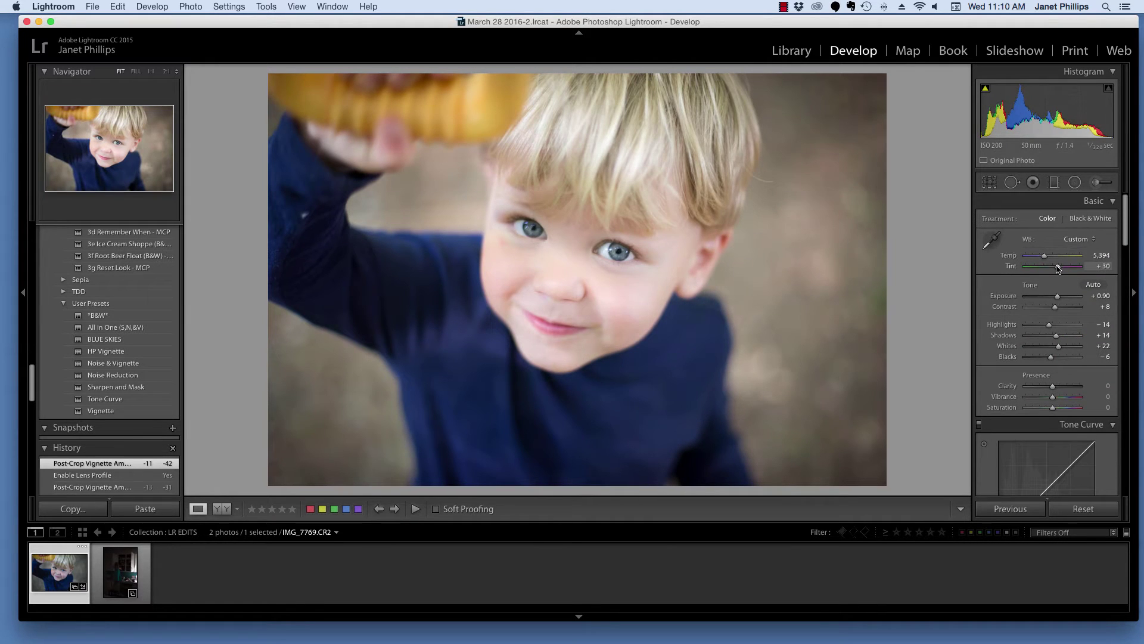
{"action": "key", "text": "y"}
{"action": "key", "text": "y"}
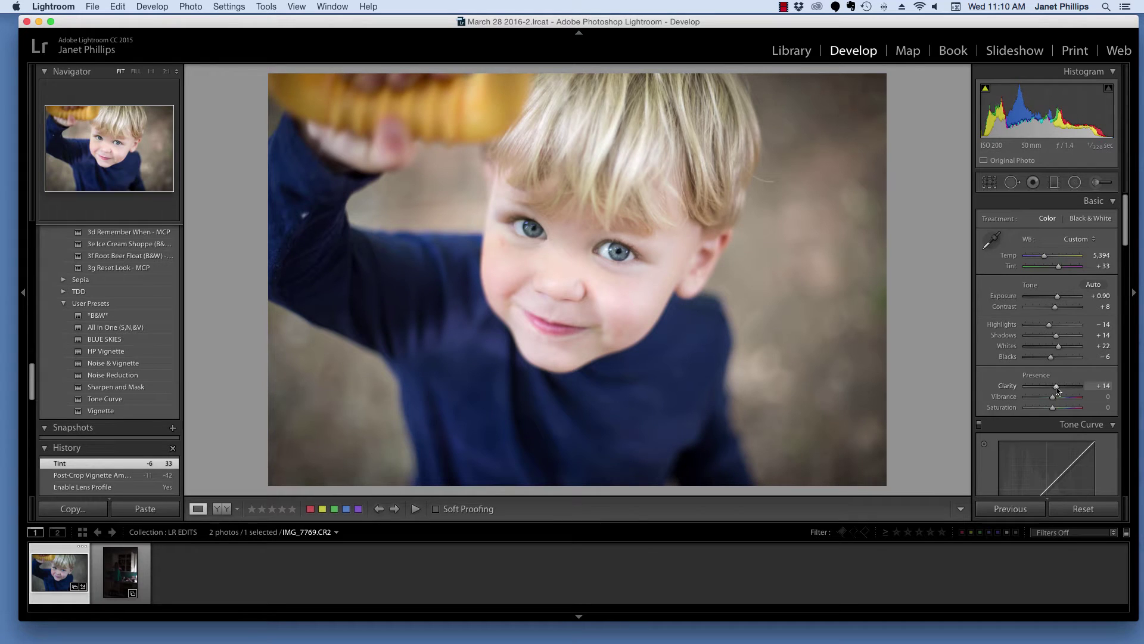
Set Clarity to +12 and brush an Exposure 0.31 adjustment over the boy's eye area, checking it in the before/after view
{"action": "left_click_drag", "start_coordinate": [1057, 390], "coordinate": [1056, 390]}
{"action": "key", "text": "k"}
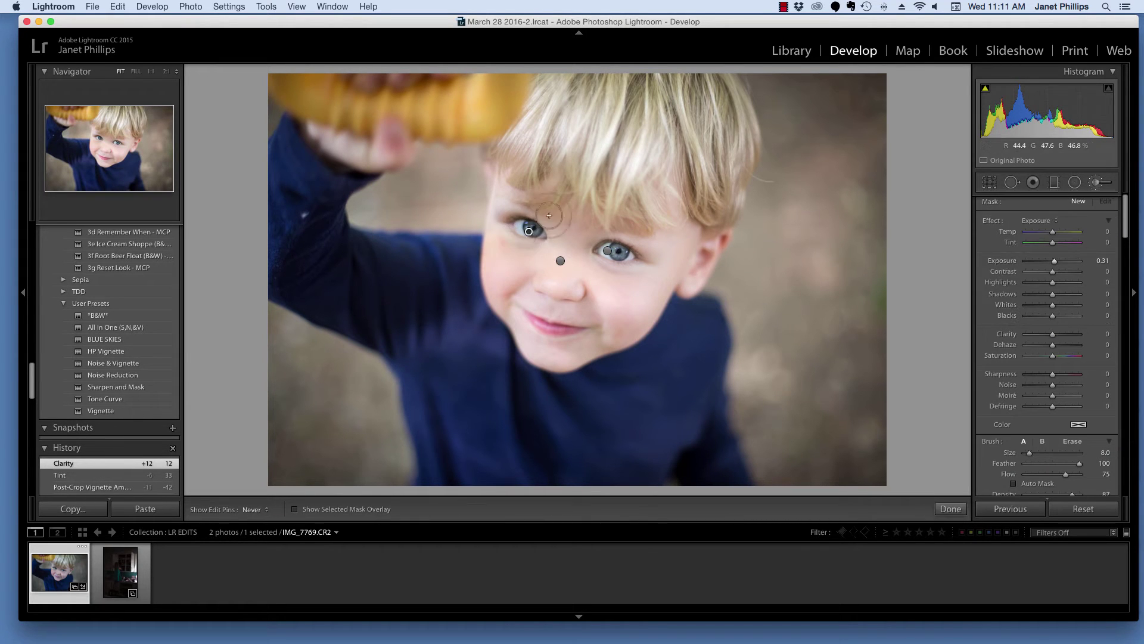
{"action": "key", "text": "k"}
{"action": "left_click", "coordinate": [220, 509]}
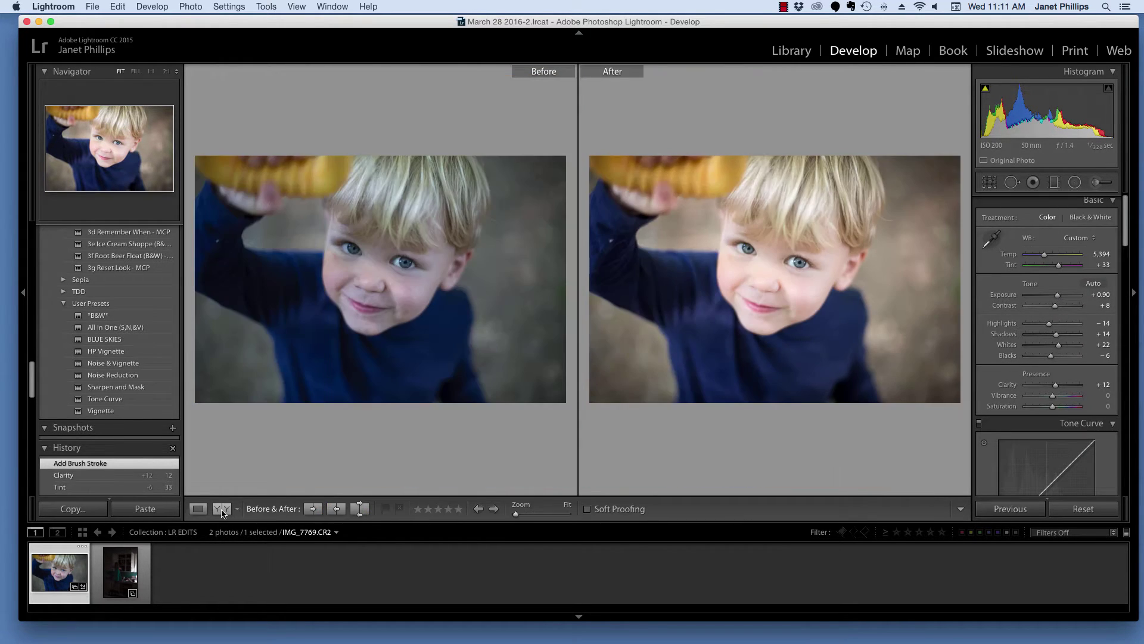
{"action": "left_click", "coordinate": [221, 509]}
{"action": "left_click", "coordinate": [197, 510]}
Create a virtual copy of the boy portrait and apply the *B&W* user preset to it
{"action": "right_click", "coordinate": [75, 575]}
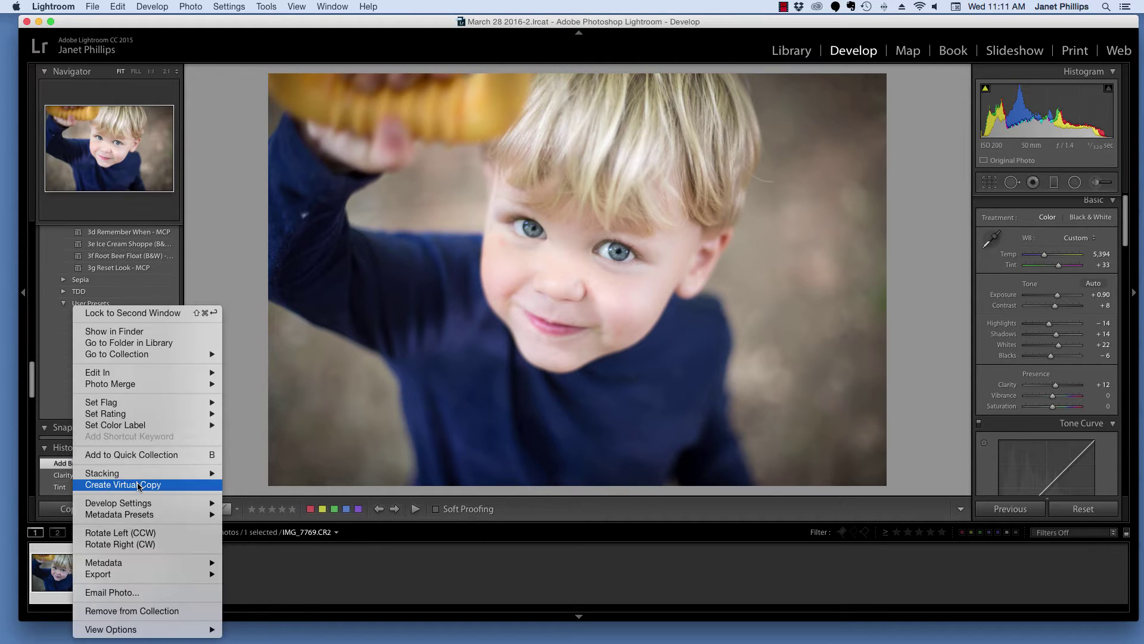
{"action": "left_click", "coordinate": [141, 477]}
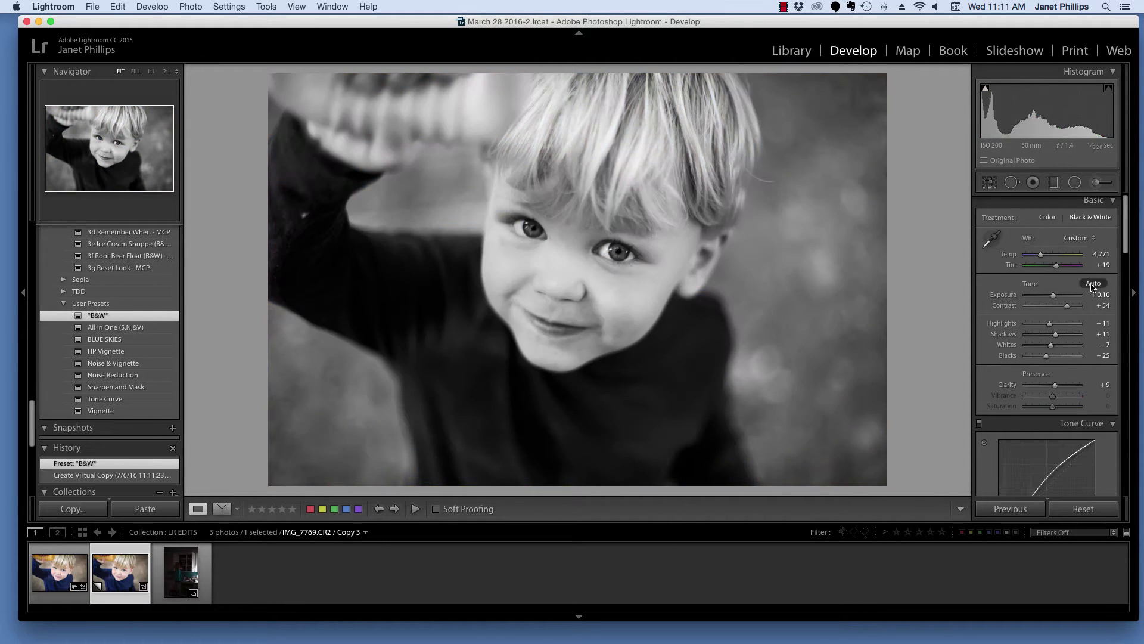
Apply Auto tone to the black-and-white copy and set Exposure +0.45, Contrast +41, Highlights −24, Blue mix −28 and Clarity 0, comparing before and after
{"action": "left_click", "coordinate": [1092, 283]}
{"action": "left_click_drag", "start_coordinate": [1061, 295], "coordinate": [1047, 315]}
{"action": "scroll", "coordinate": [1053, 351], "scroll_direction": "down", "scroll_amount": 10}
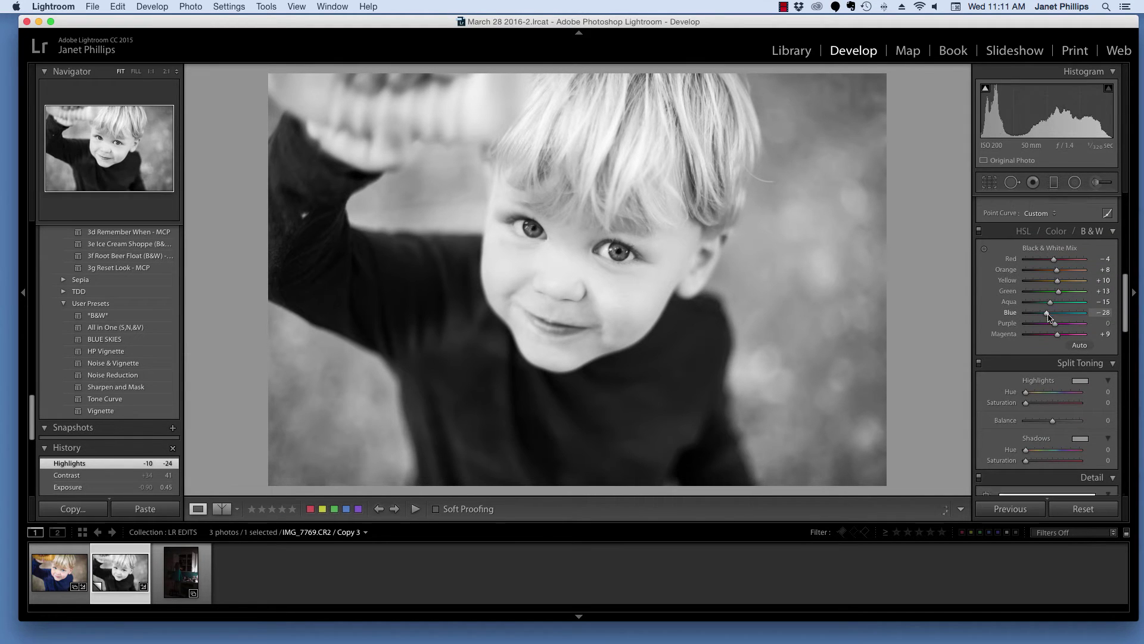
{"action": "scroll", "coordinate": [1050, 358], "scroll_direction": "up", "scroll_amount": 5}
{"action": "left_click", "coordinate": [237, 509]}
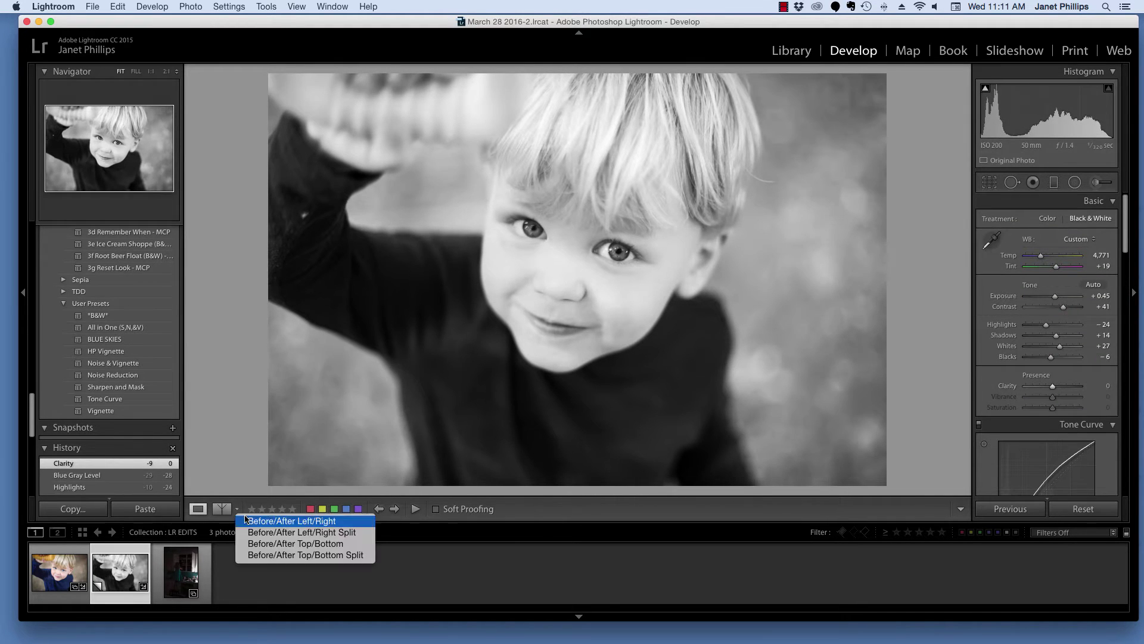
{"action": "left_click", "coordinate": [292, 525]}
{"action": "left_click", "coordinate": [198, 508]}
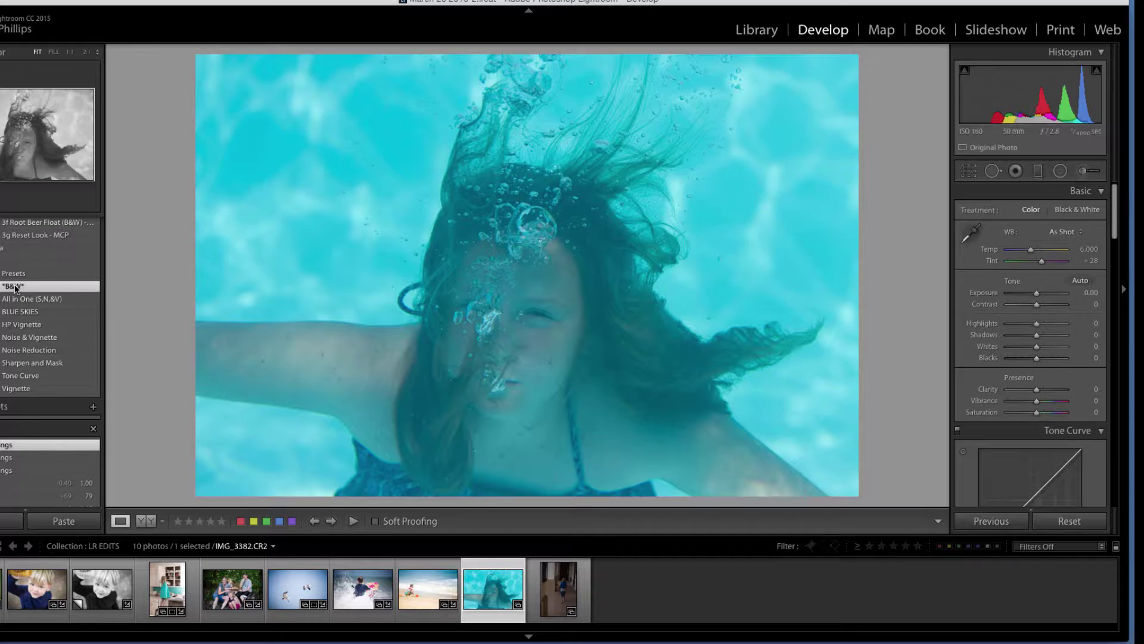
Apply the *B&W* preset and Auto tone to the underwater photo, and set Exposure to +1.10 and Contrast to +57
{"action": "left_click", "coordinate": [15, 286]}
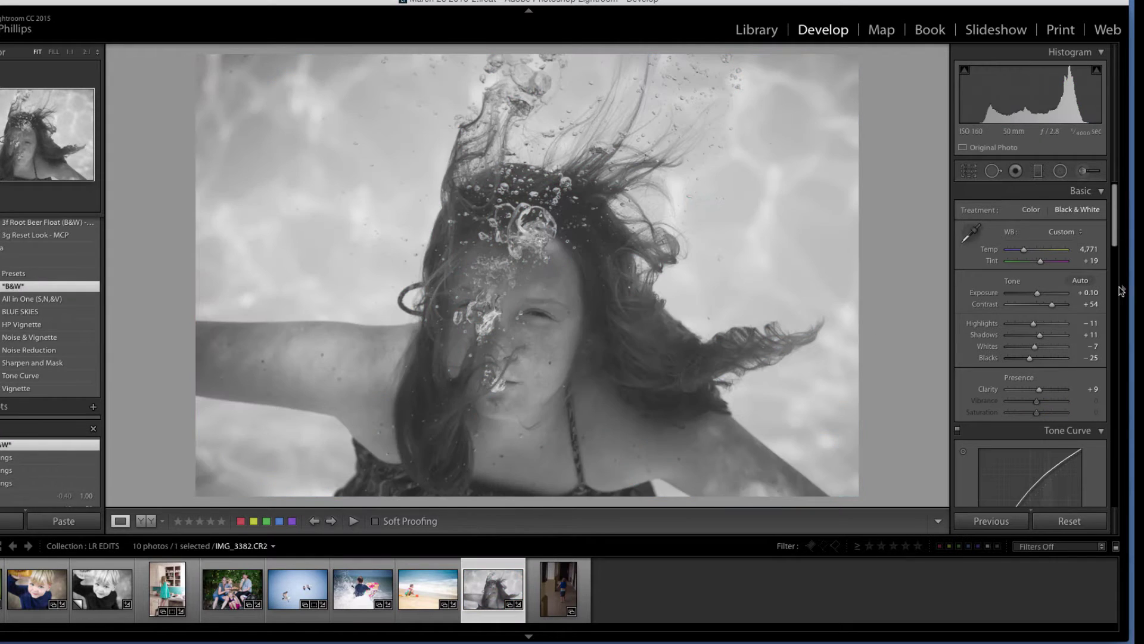
{"action": "left_click", "coordinate": [1080, 280]}
{"action": "left_click_drag", "start_coordinate": [1038, 292], "coordinate": [1043, 293]}
{"action": "left_click_drag", "start_coordinate": [1041, 305], "coordinate": [1053, 304]}
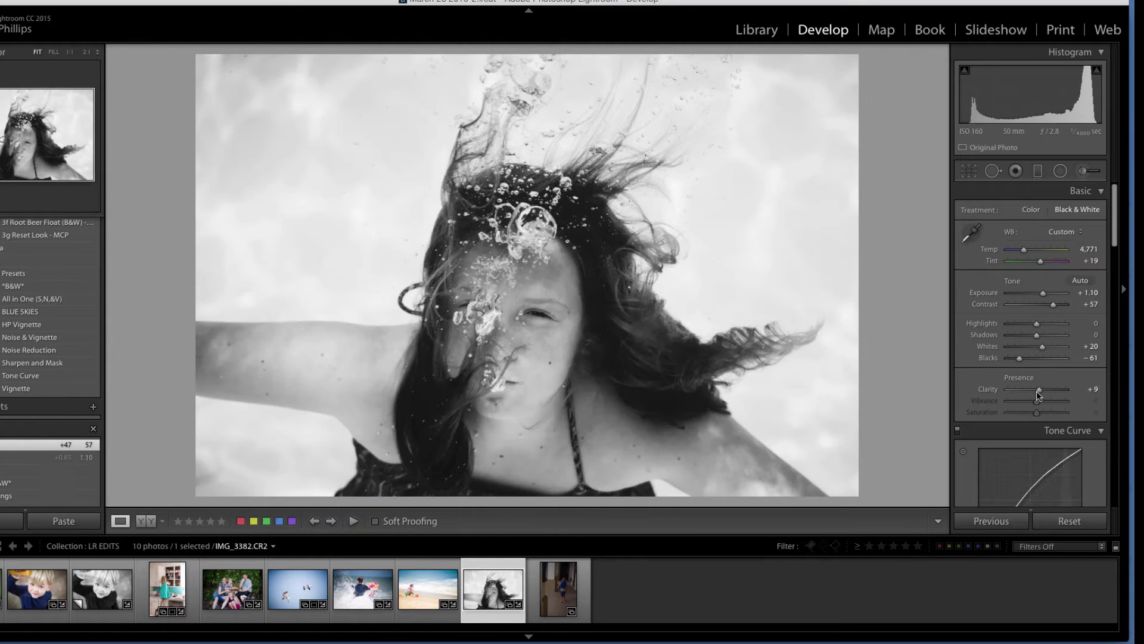
Set the underwater photo's Clarity to +13 and trim its right and bottom edges with a slight landscape crop
{"action": "left_click_drag", "start_coordinate": [1039, 390], "coordinate": [1040, 390]}
{"action": "key", "text": "r"}
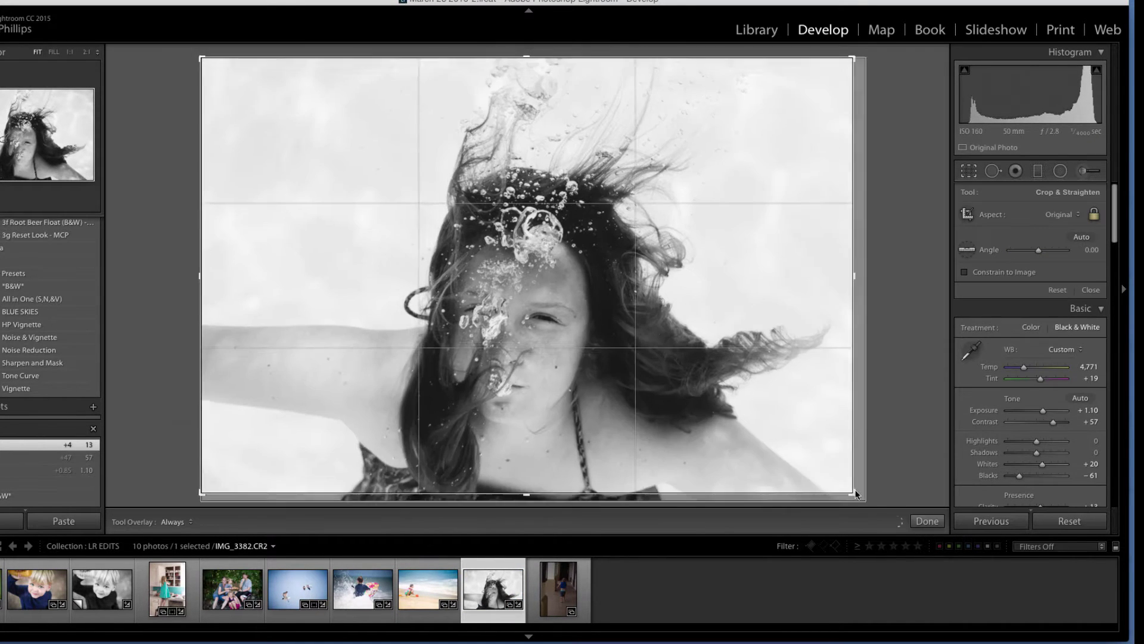
{"action": "key", "text": "x"}
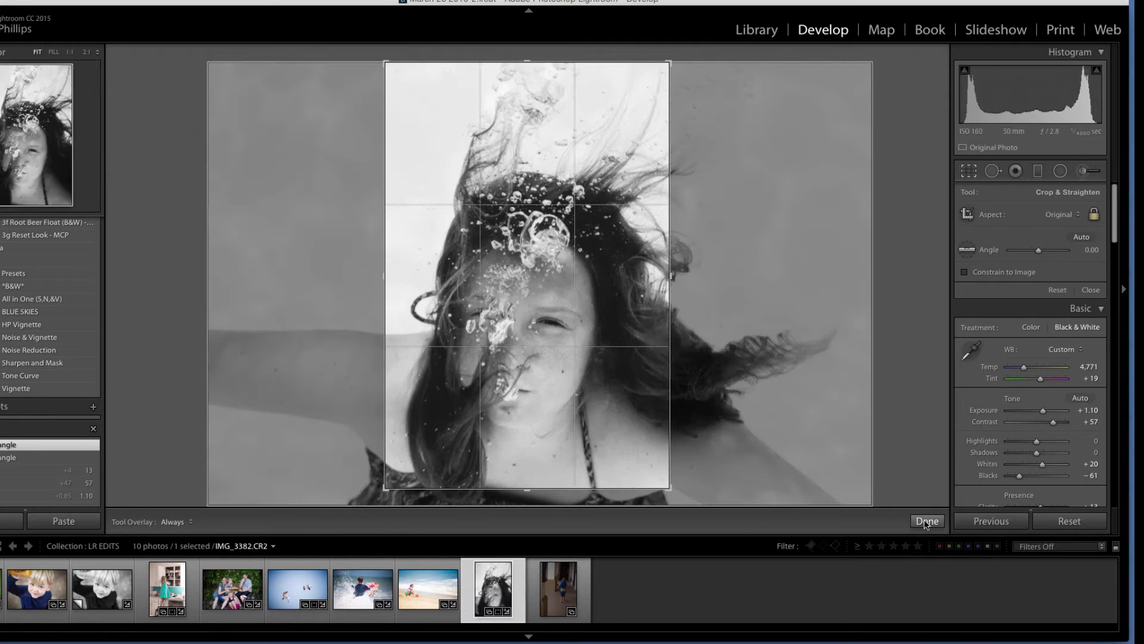
{"action": "left_click", "coordinate": [932, 521]}
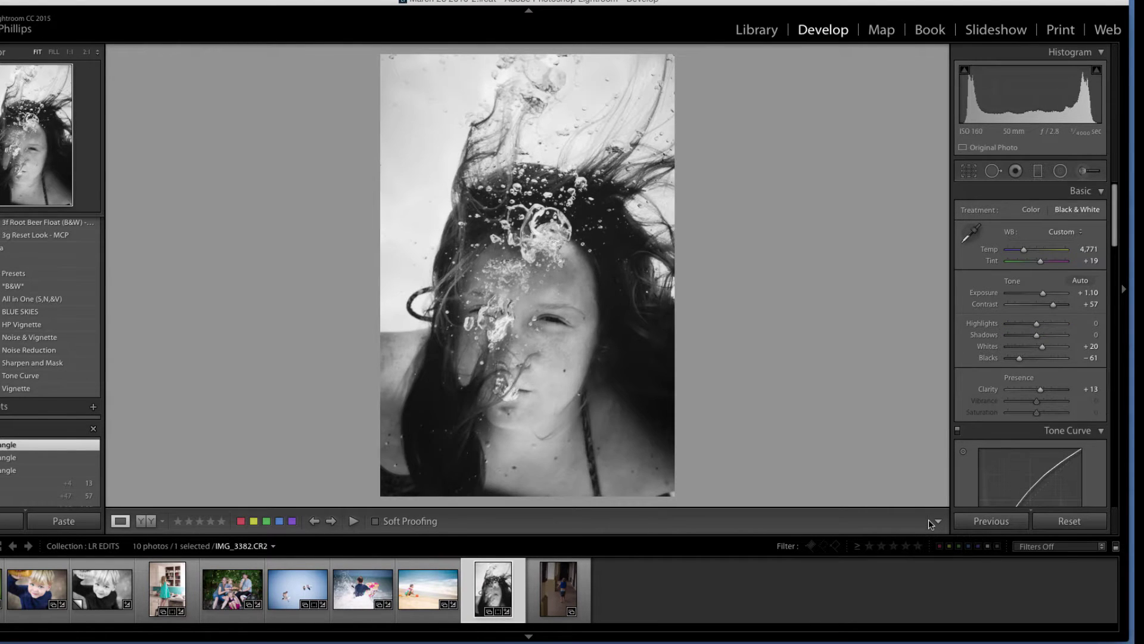
{"action": "key", "text": "ctrl+z"}
Review the landscape crop of the underwater photo and compare the photo before and after
{"action": "key", "text": "r"}
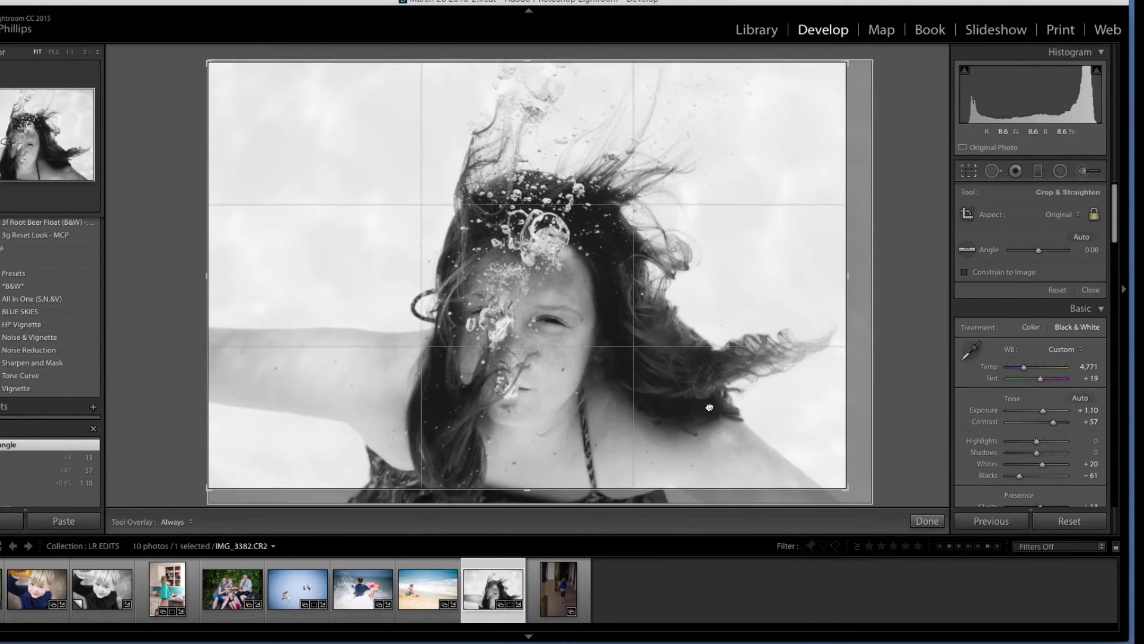
{"action": "left_click", "coordinate": [923, 523]}
{"action": "left_click", "coordinate": [146, 521]}
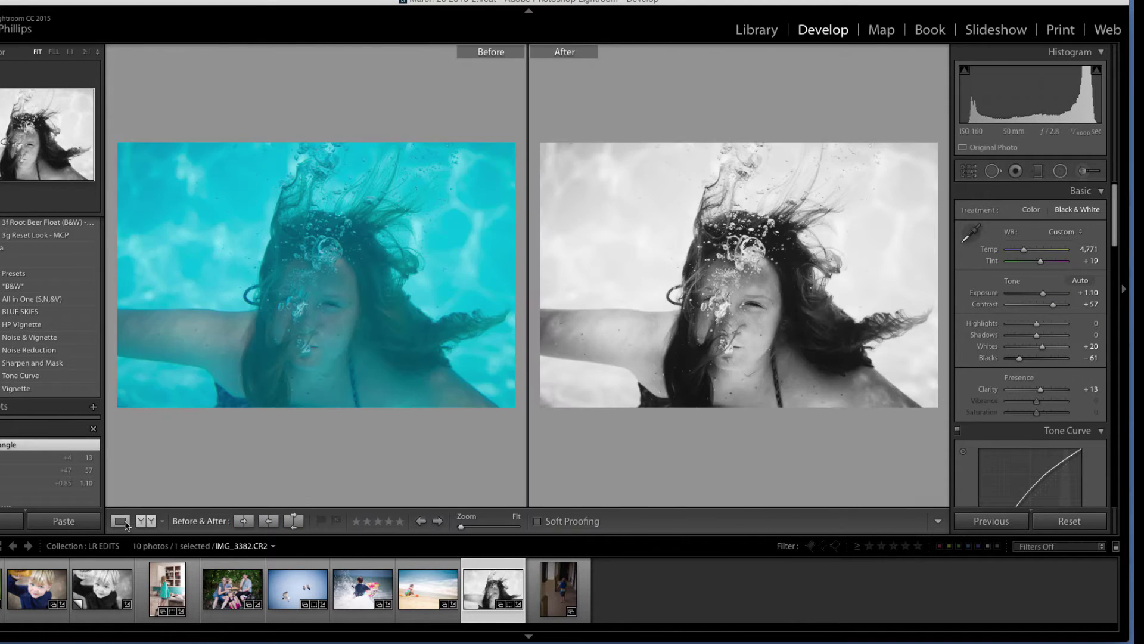
{"action": "left_click", "coordinate": [119, 521]}
Brush a Soften Skin adjustment with Clarity −75 and Sharpness 25 over the girl's shoulder, chest and arm
{"action": "left_click", "coordinate": [1088, 171]}
{"action": "left_click", "coordinate": [1013, 212]}
{"action": "left_click", "coordinate": [1020, 380]}
{"action": "left_click_drag", "start_coordinate": [1007, 335], "coordinate": [1015, 335]}
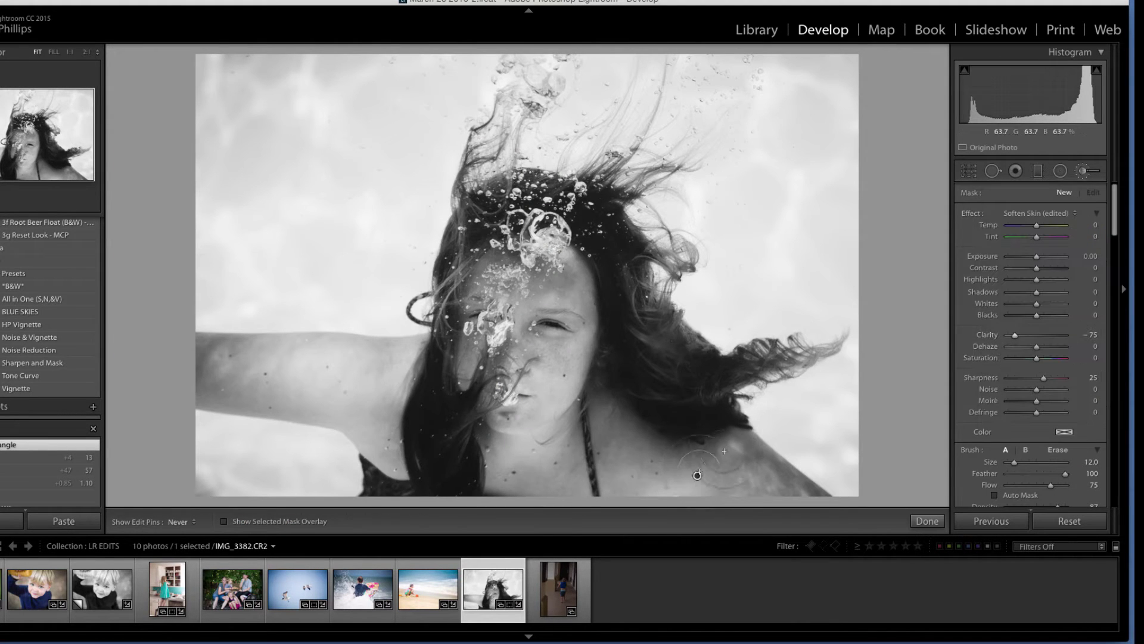
{"action": "mouse_move", "coordinate": [715, 477]}
{"action": "left_mouse_down"}
{"action": "mouse_move", "coordinate": [555, 491]}
{"action": "mouse_move", "coordinate": [512, 463]}
{"action": "left_mouse_up"}
{"action": "key", "text": "h"}
{"action": "mouse_move", "coordinate": [209, 364]}
{"action": "left_mouse_down"}
{"action": "mouse_move", "coordinate": [303, 356]}
{"action": "mouse_move", "coordinate": [386, 415]}
{"action": "left_mouse_up"}
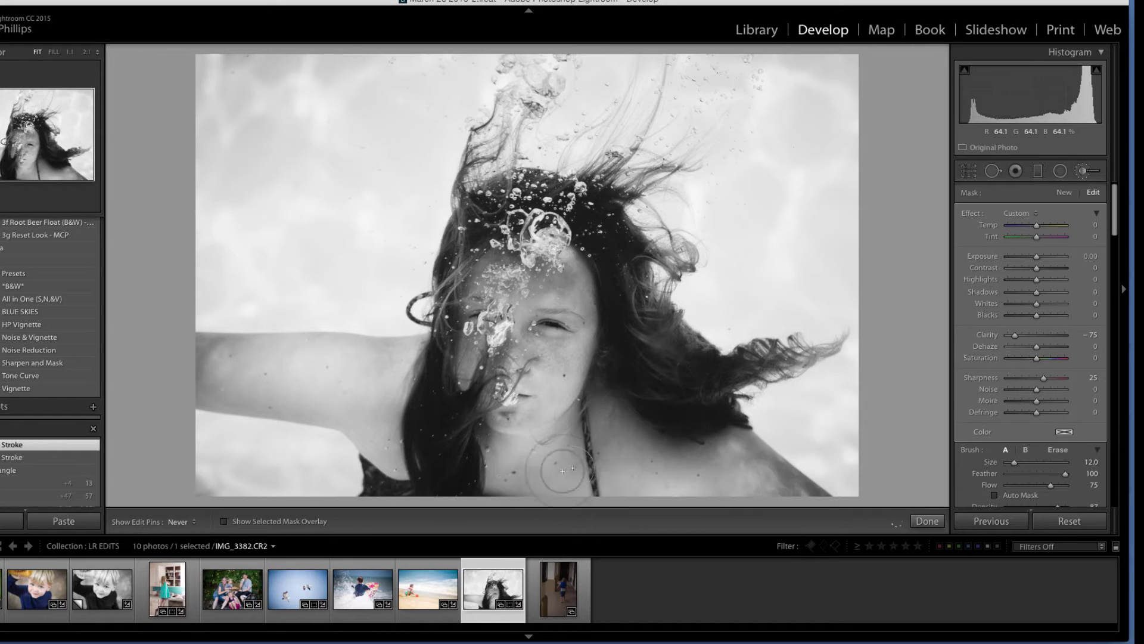
{"action": "left_click_drag", "start_coordinate": [1038, 257], "coordinate": [1005, 226]}
{"action": "left_click", "coordinate": [927, 520]}
Brush an Exposure adjustment with a size 6.0 brush over the girl's shadowed shoulder and hair, fine-tuning its Exposure amount
{"action": "left_click", "coordinate": [1086, 171]}
{"action": "left_click", "coordinate": [1019, 213]}
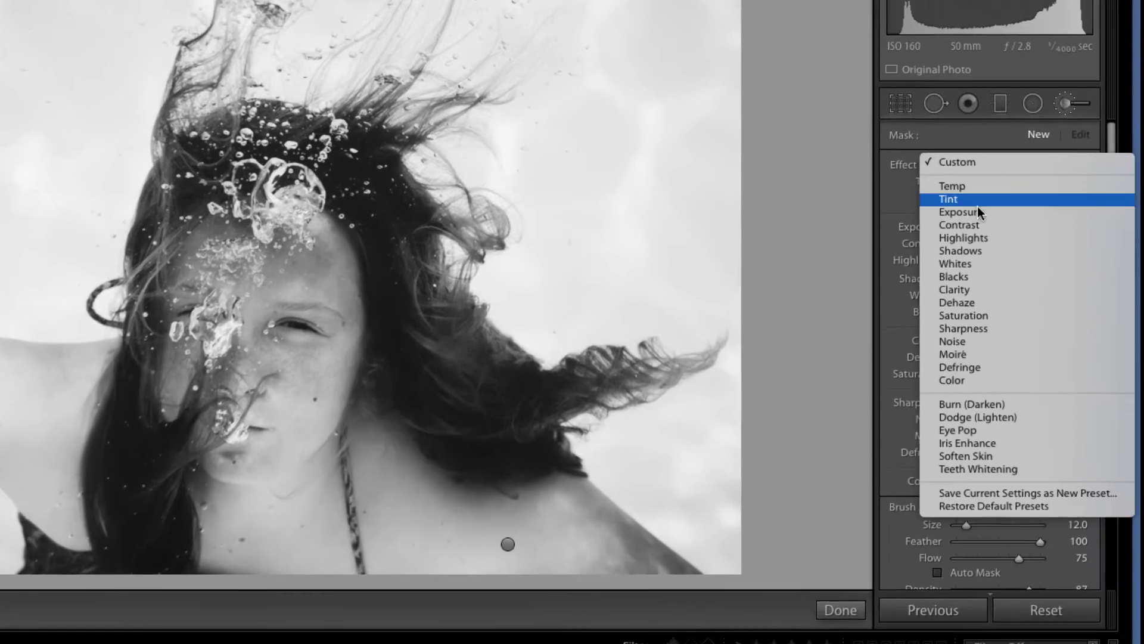
{"action": "left_click", "coordinate": [977, 211]}
{"action": "key", "text": "bracketleft"}
{"action": "key", "text": "bracketleft"}
{"action": "key", "text": "bracketleft"}
{"action": "key", "text": "bracketleft"}
{"action": "key", "text": "bracketleft"}
{"action": "key", "text": "bracketleft"}
{"action": "mouse_move", "coordinate": [654, 544]}
{"action": "left_mouse_down"}
{"action": "mouse_move", "coordinate": [567, 507]}
{"action": "mouse_move", "coordinate": [575, 476]}
{"action": "left_mouse_up"}
{"action": "left_click_drag", "start_coordinate": [481, 502], "coordinate": [620, 602]}
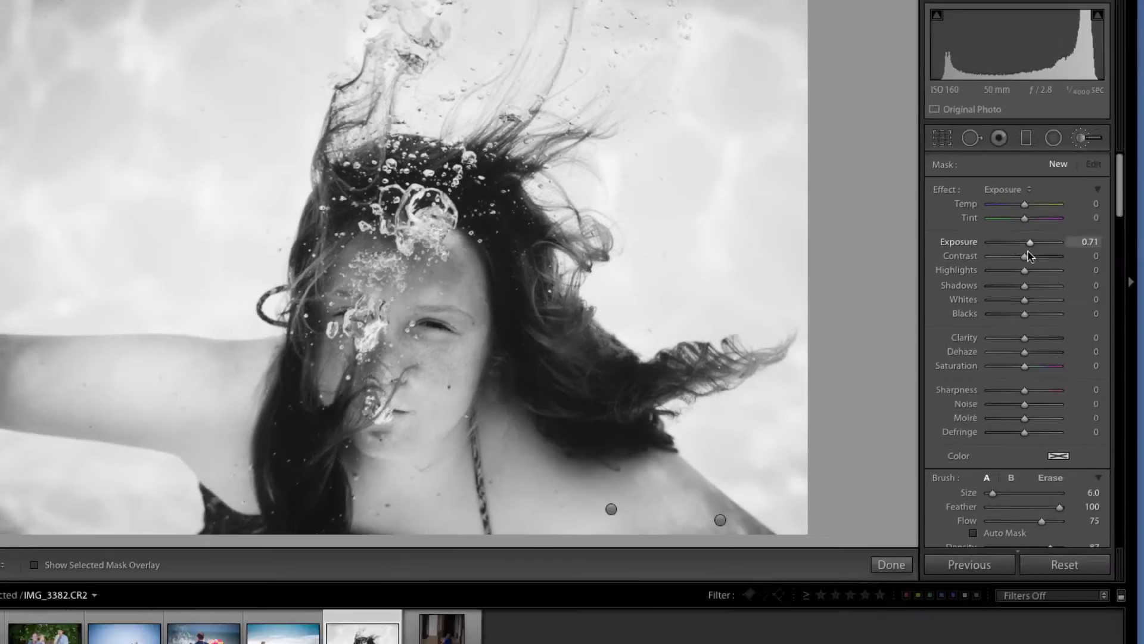
{"action": "left_click_drag", "start_coordinate": [1028, 252], "coordinate": [1024, 252]}
{"action": "mouse_move", "coordinate": [599, 285]}
{"action": "left_mouse_down"}
{"action": "mouse_move", "coordinate": [572, 357]}
{"action": "mouse_move", "coordinate": [608, 358]}
{"action": "left_mouse_up"}
Apply the Noise & Vignette and BLUE SKIES presets and Auto tone to the surf photo, set Contrast to +11, and compare before and after
{"action": "left_click", "coordinate": [120, 345]}
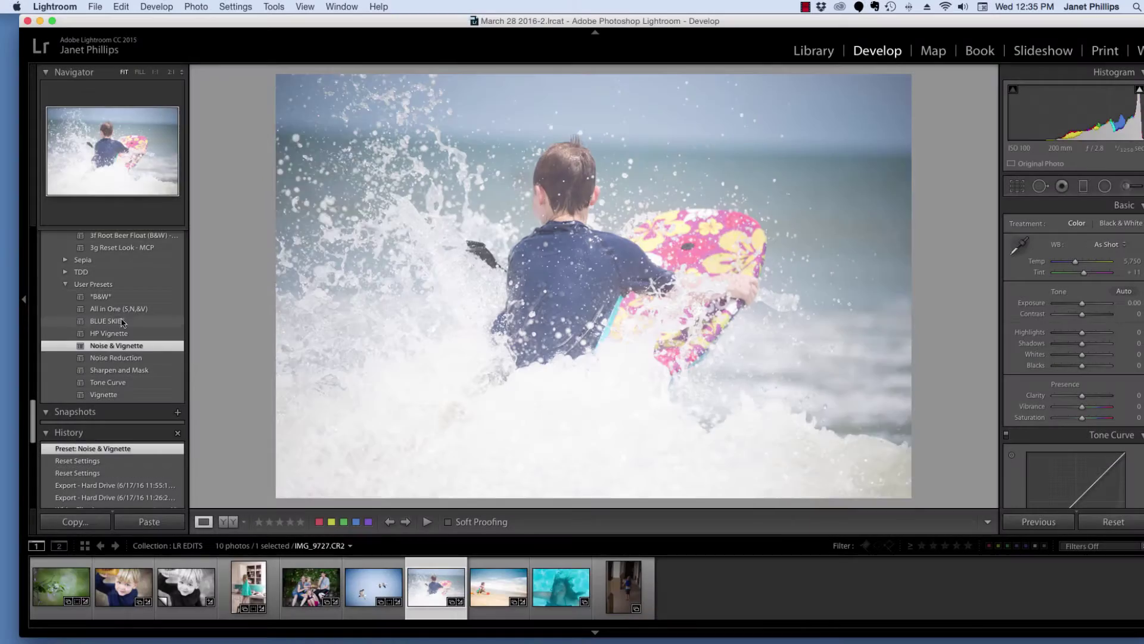
{"action": "left_click", "coordinate": [120, 321]}
{"action": "left_click", "coordinate": [1124, 291]}
{"action": "left_click_drag", "start_coordinate": [1081, 314], "coordinate": [1085, 314]}
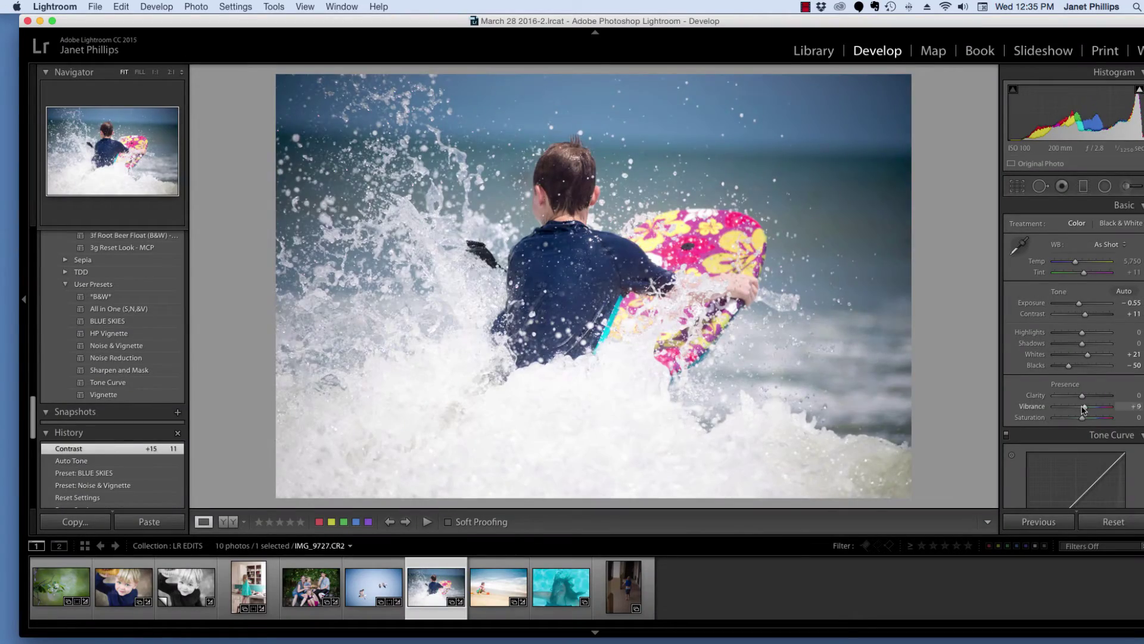
{"action": "key", "text": "y"}
{"action": "key", "text": "y"}
{"action": "left_click", "coordinate": [805, 7]}
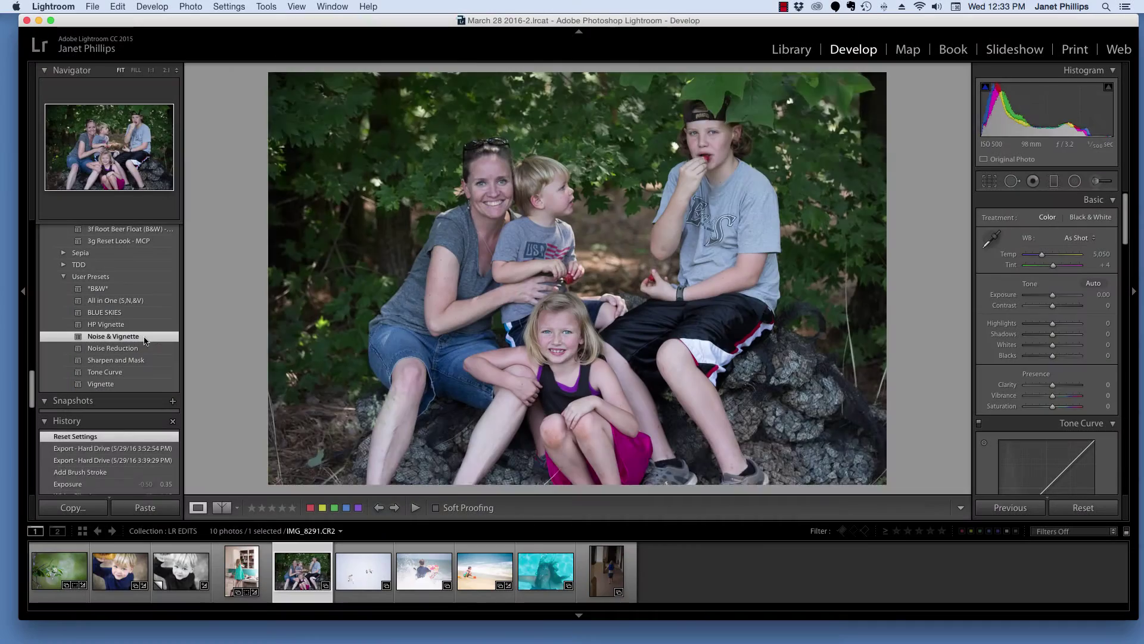
Apply Noise & Vignette and Auto tone to the family photo under the trees; set Exposure +0.50, Contrast +40, Temp 5,470 and Highlights −41
{"action": "left_click", "coordinate": [113, 336]}
{"action": "left_click", "coordinate": [1093, 283]}
{"action": "left_click_drag", "start_coordinate": [1059, 294], "coordinate": [1063, 306]}
{"action": "left_click_drag", "start_coordinate": [1042, 255], "coordinate": [1047, 257]}
{"action": "left_click_drag", "start_coordinate": [1049, 323], "coordinate": [1041, 324]}
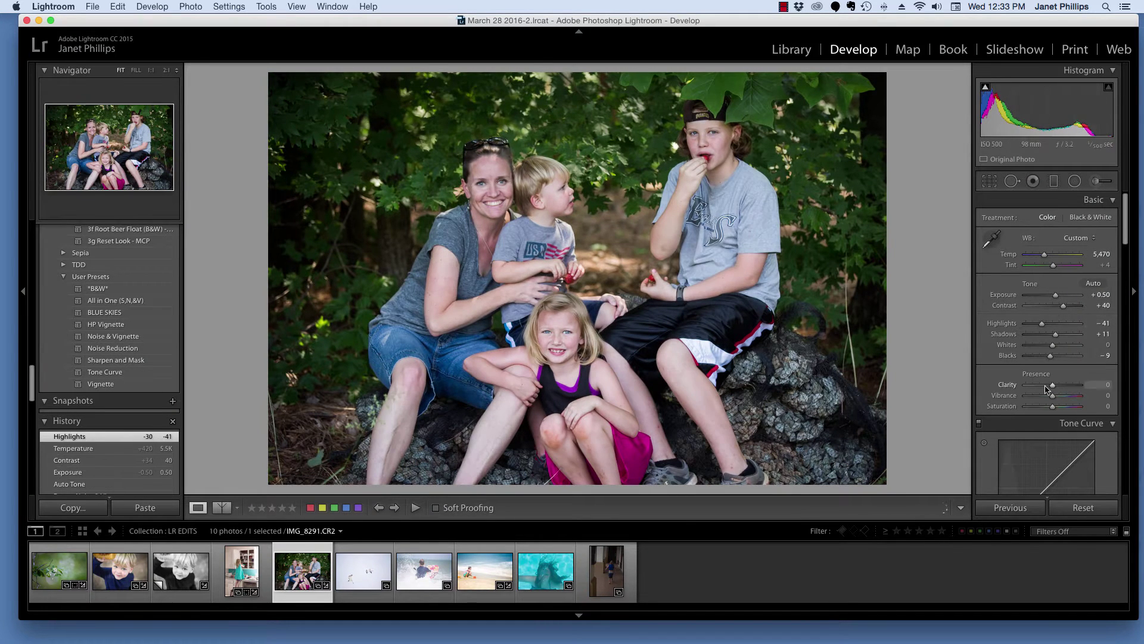
Set the family photo's Clarity to −7 and Red saturation to −15, and compare before and after
{"action": "left_click_drag", "start_coordinate": [1051, 384], "coordinate": [1050, 384]}
{"action": "scroll", "coordinate": [1051, 381], "scroll_direction": "down", "scroll_amount": 8}
{"action": "left_click_drag", "start_coordinate": [1055, 317], "coordinate": [1050, 317]}
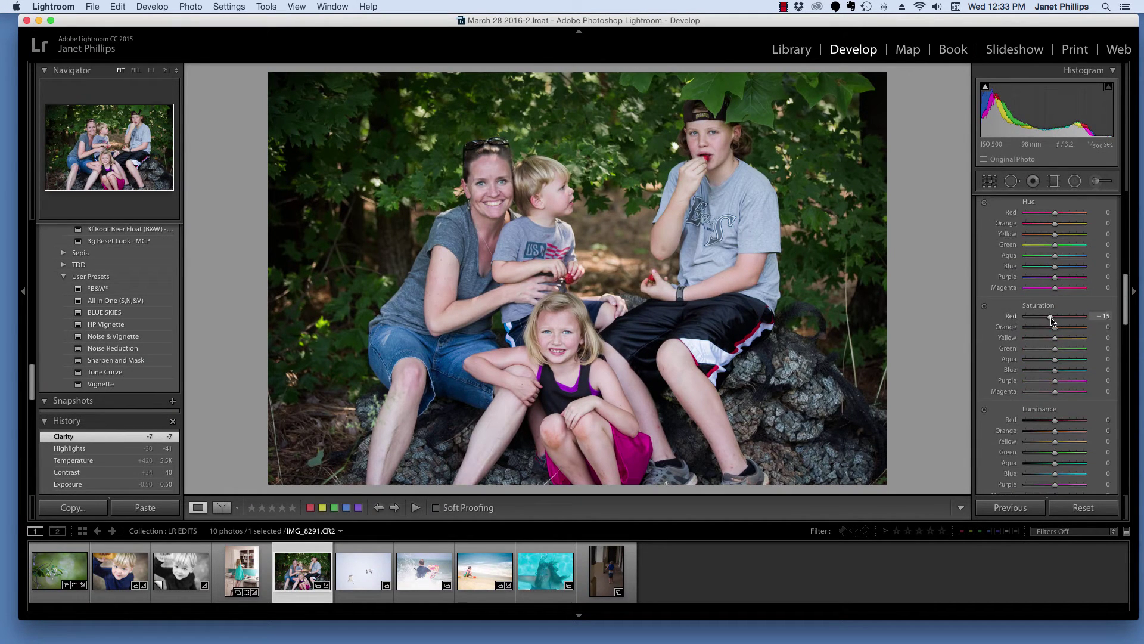
{"action": "scroll", "coordinate": [1038, 361], "scroll_direction": "down", "scroll_amount": 5}
{"action": "scroll", "coordinate": [1040, 365], "scroll_direction": "up", "scroll_amount": 3}
{"action": "left_click", "coordinate": [221, 510]}
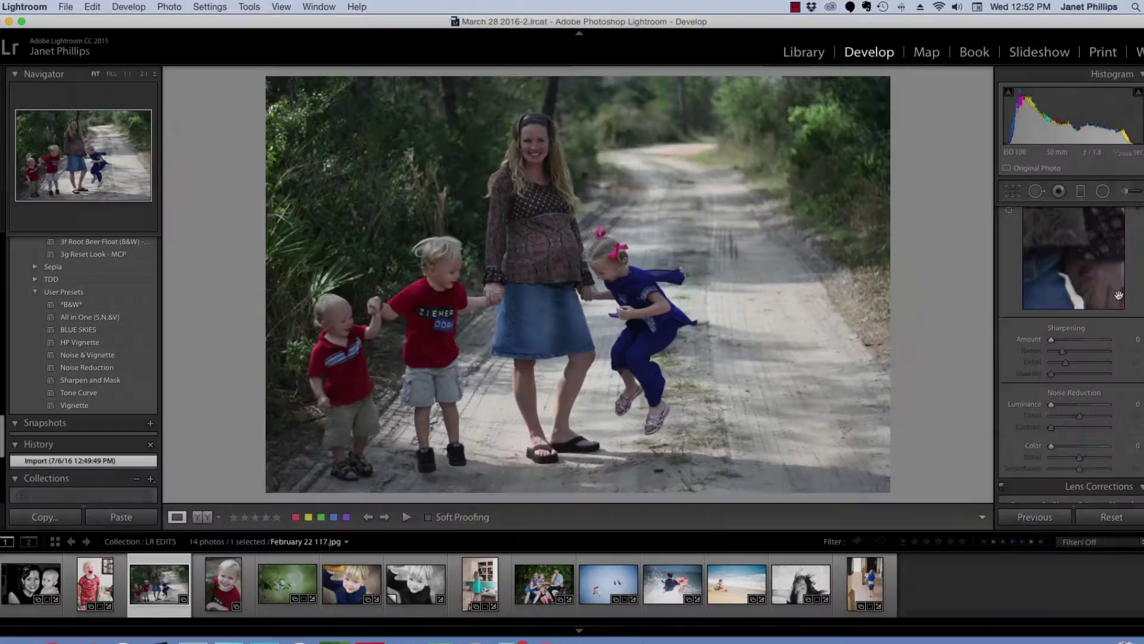
Apply Auto tone to the dirt-road family photo and set Exposure to +1.20, Contrast to +30 and Temp to +3
{"action": "scroll", "coordinate": [1073, 310], "scroll_direction": "down", "scroll_amount": 2}
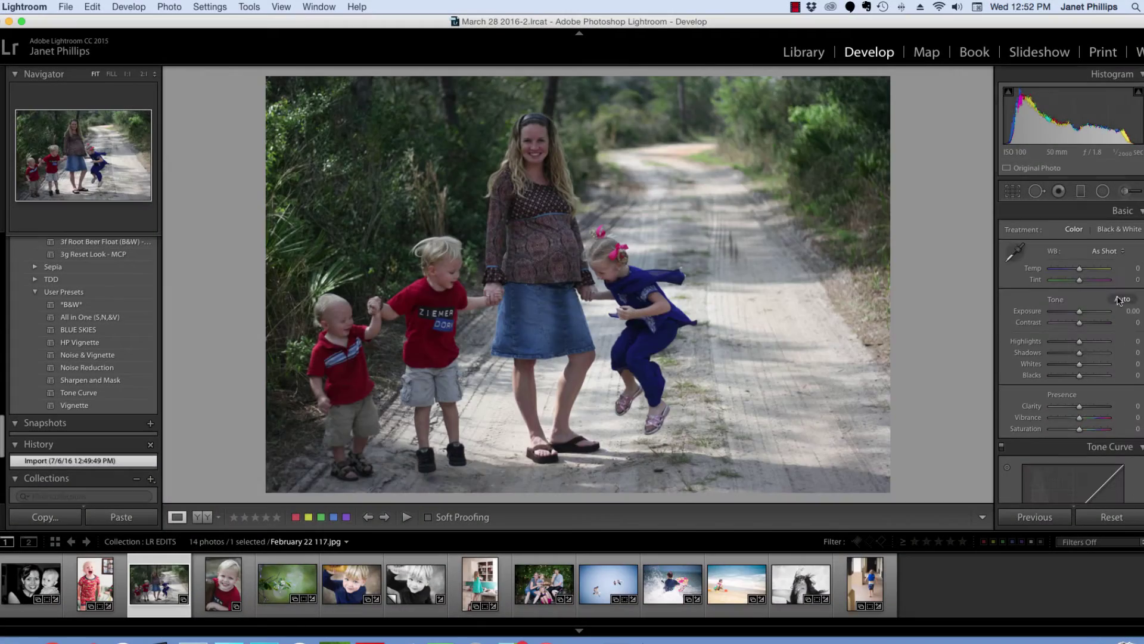
{"action": "left_click_drag", "start_coordinate": [1082, 312], "coordinate": [1089, 314]}
{"action": "left_click_drag", "start_coordinate": [1078, 324], "coordinate": [1088, 325]}
{"action": "left_click_drag", "start_coordinate": [1079, 270], "coordinate": [1080, 271]}
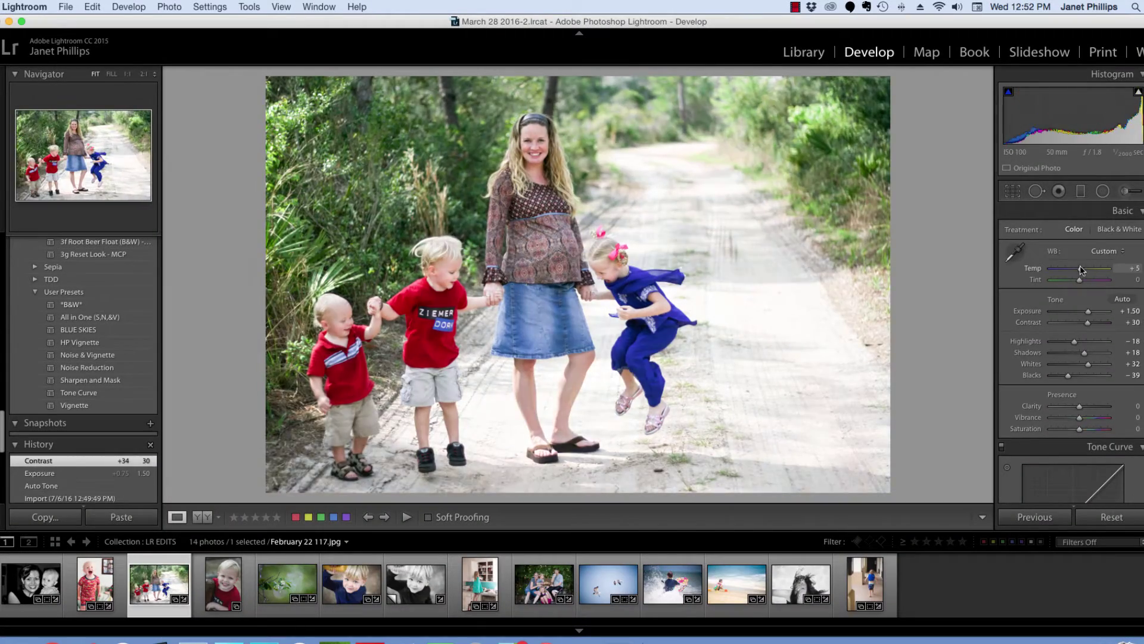
{"action": "left_click_drag", "start_coordinate": [1090, 316], "coordinate": [1071, 297]}
Set the dirt-road photo's Luminance noise reduction to 35, checking the smoothing at close zoom
{"action": "scroll", "coordinate": [1076, 298], "scroll_direction": "down", "scroll_amount": 10}
{"action": "key", "text": "z"}
{"action": "left_click", "coordinate": [858, 257]}
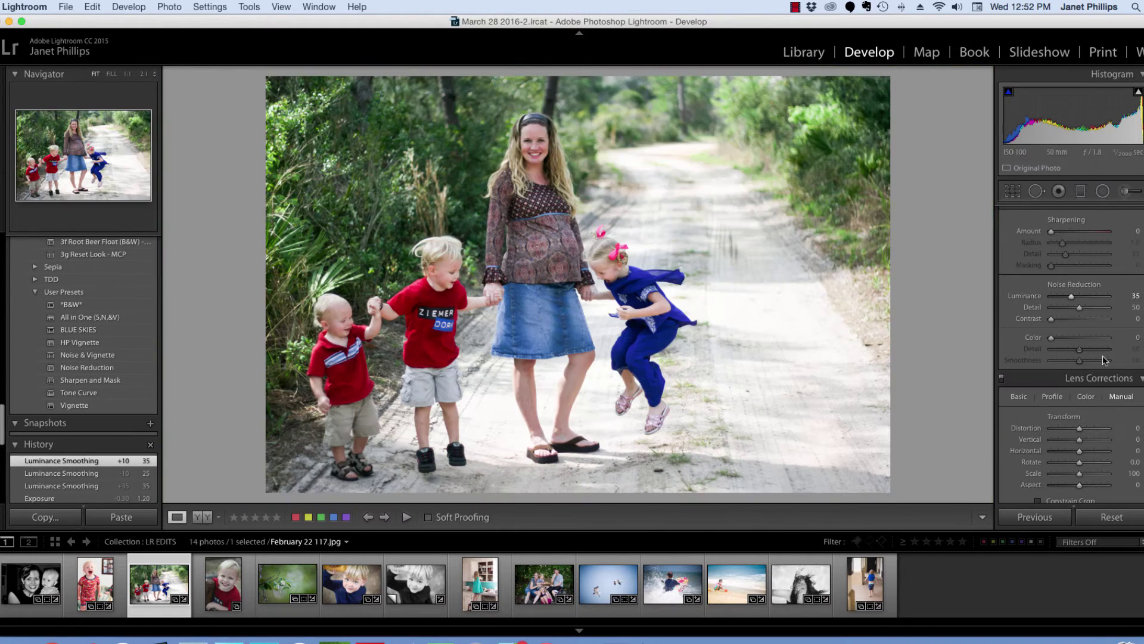
Brush a Saturation −18 adjustment over the woman's neck and face, checking the painted area with the mask overlay
{"action": "scroll", "coordinate": [1079, 357], "scroll_direction": "down", "scroll_amount": 4}
{"action": "left_click", "coordinate": [528, 133]}
{"action": "left_click", "coordinate": [1129, 191]}
{"action": "left_click", "coordinate": [1085, 232]}
{"action": "left_click", "coordinate": [1080, 284]}
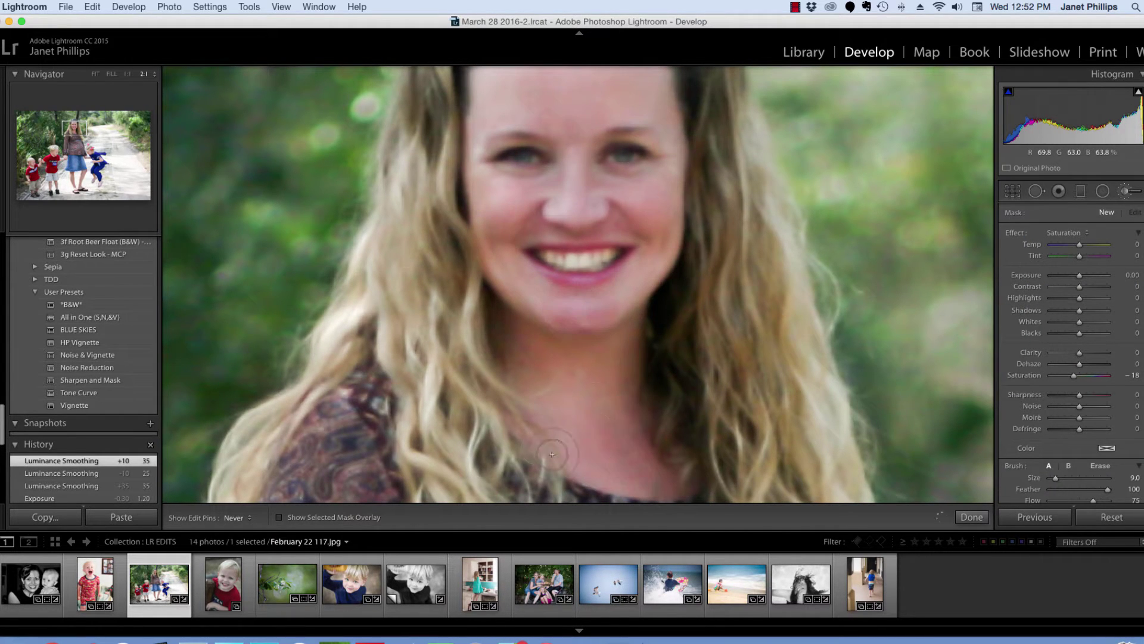
{"action": "left_click_drag", "start_coordinate": [551, 454], "coordinate": [577, 385]}
{"action": "left_click", "coordinate": [278, 517]}
{"action": "left_click", "coordinate": [278, 517]}
{"action": "left_click", "coordinate": [970, 516]}
{"action": "left_click", "coordinate": [734, 428]}
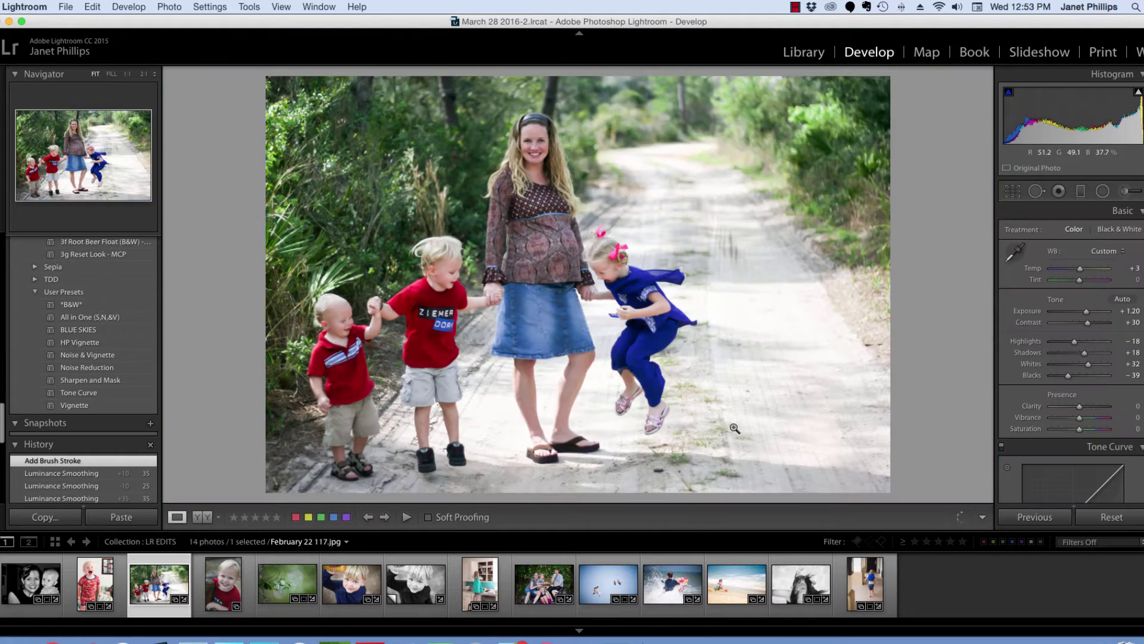
Set the dirt-road photo's Green luminance to −19, apply the HP Vignette preset, and compare before and after
{"action": "scroll", "coordinate": [1059, 390], "scroll_direction": "down", "scroll_amount": 10}
{"action": "left_click_drag", "start_coordinate": [1079, 359], "coordinate": [1072, 359]}
{"action": "scroll", "coordinate": [1094, 439], "scroll_direction": "up", "scroll_amount": 10}
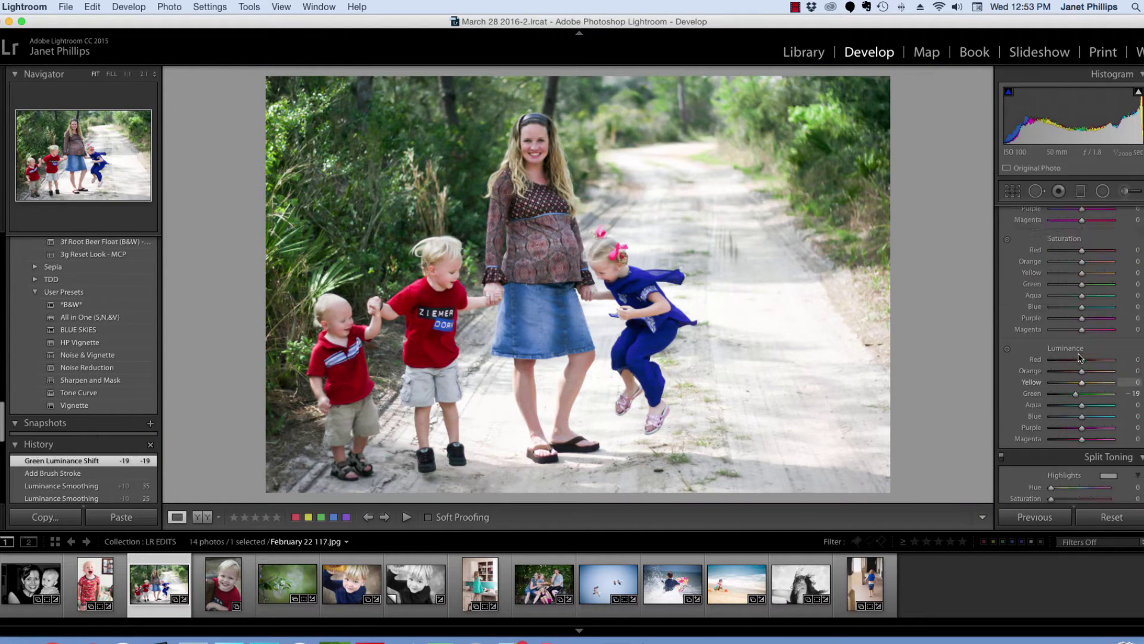
{"action": "scroll", "coordinate": [1096, 439], "scroll_direction": "down", "scroll_amount": 10}
{"action": "left_click", "coordinate": [80, 342]}
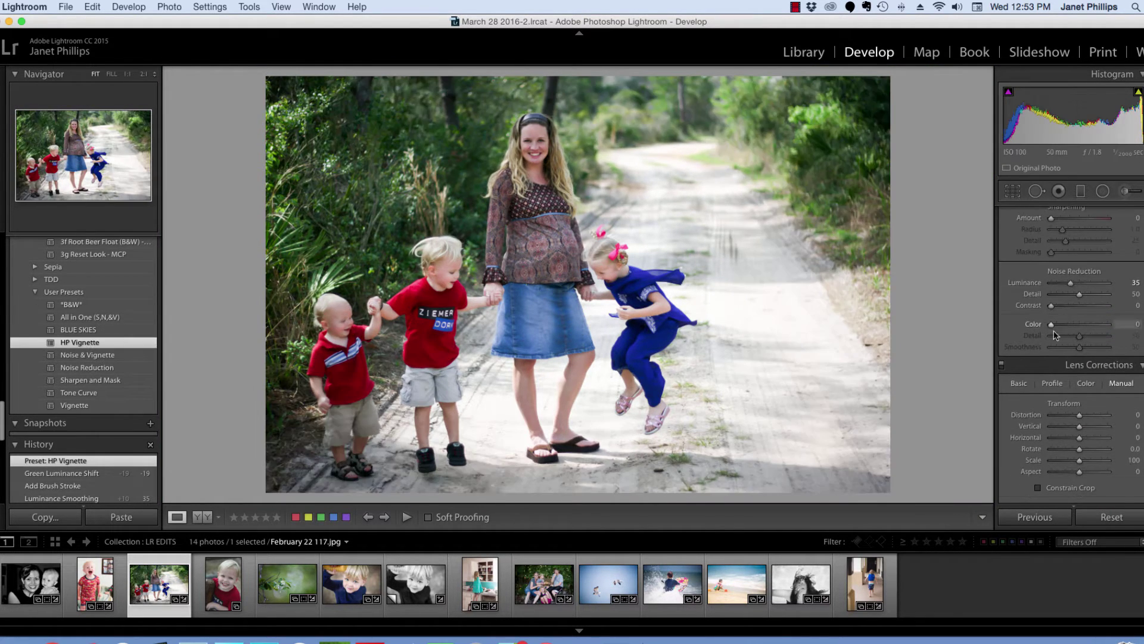
{"action": "key", "text": "y"}
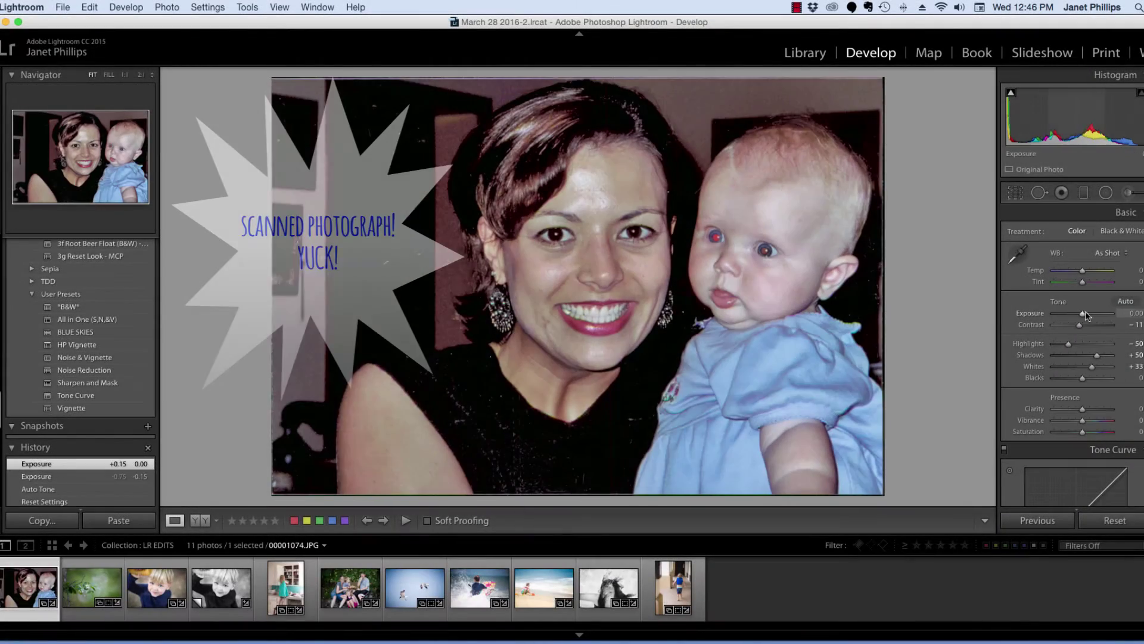
Reset the scanned mother-and-baby photo, apply the Noise & Vignette preset, and set Luminance noise reduction to 38
{"action": "left_click", "coordinate": [1115, 521]}
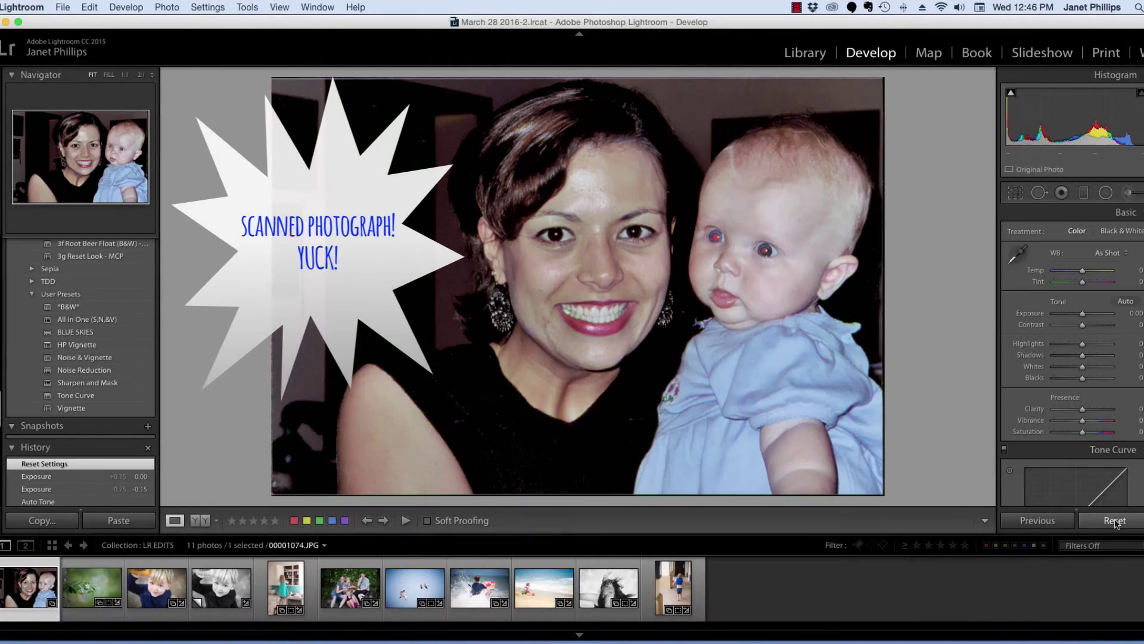
{"action": "left_click", "coordinate": [100, 357]}
{"action": "scroll", "coordinate": [1075, 333], "scroll_direction": "down", "scroll_amount": 10}
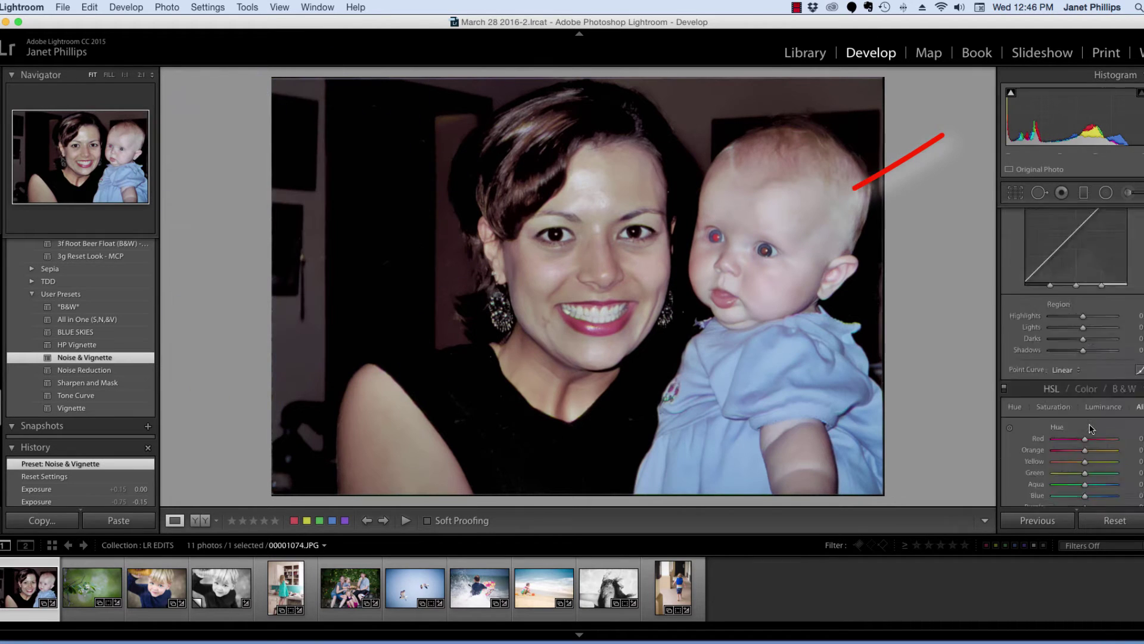
{"action": "scroll", "coordinate": [1076, 333], "scroll_direction": "down", "scroll_amount": 1}
{"action": "left_click_drag", "start_coordinate": [1082, 359], "coordinate": [1077, 360]}
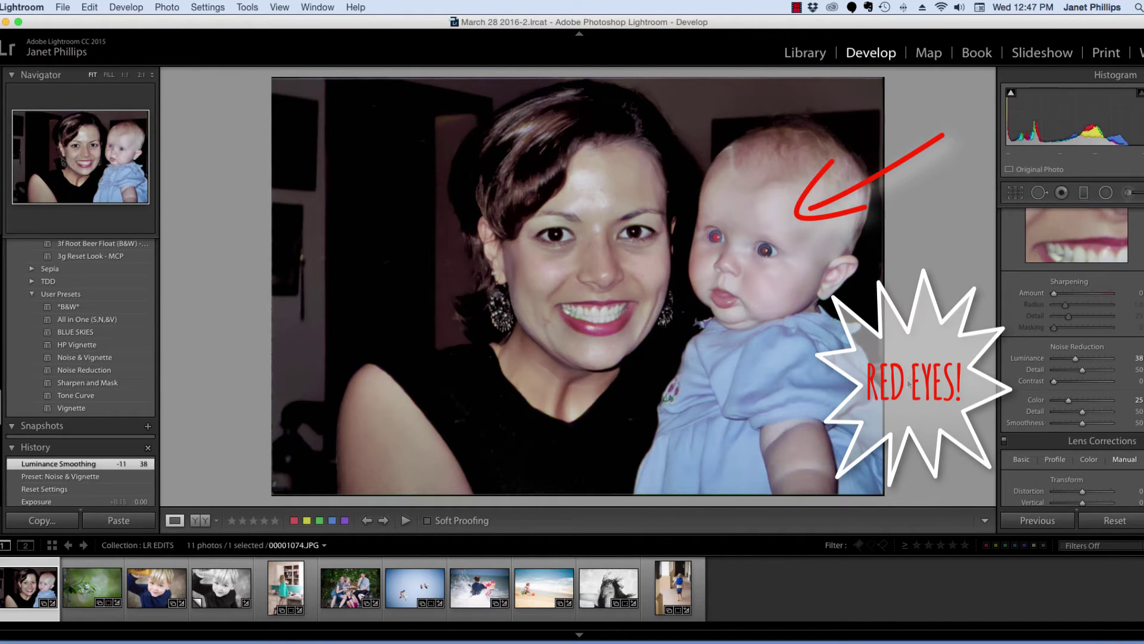
Correct the red eye in both of the baby's eyes, enlarging the correction area around the first eye
{"action": "left_click", "coordinate": [1061, 192]}
{"action": "key", "text": "z"}
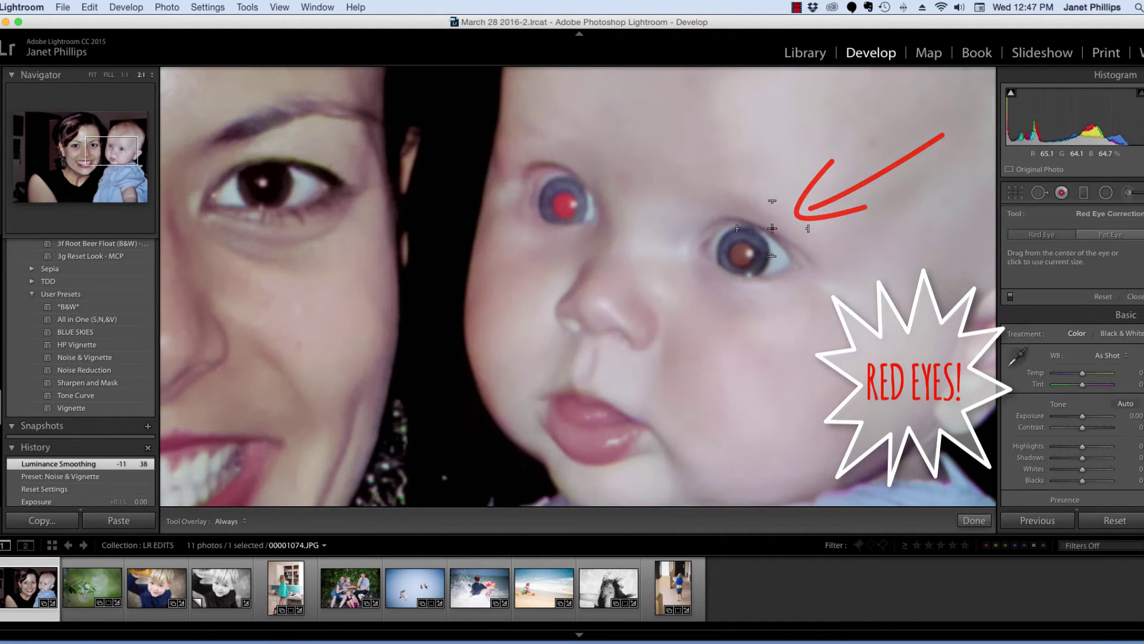
{"action": "left_click", "coordinate": [566, 199]}
{"action": "left_click_drag", "start_coordinate": [609, 199], "coordinate": [617, 188]}
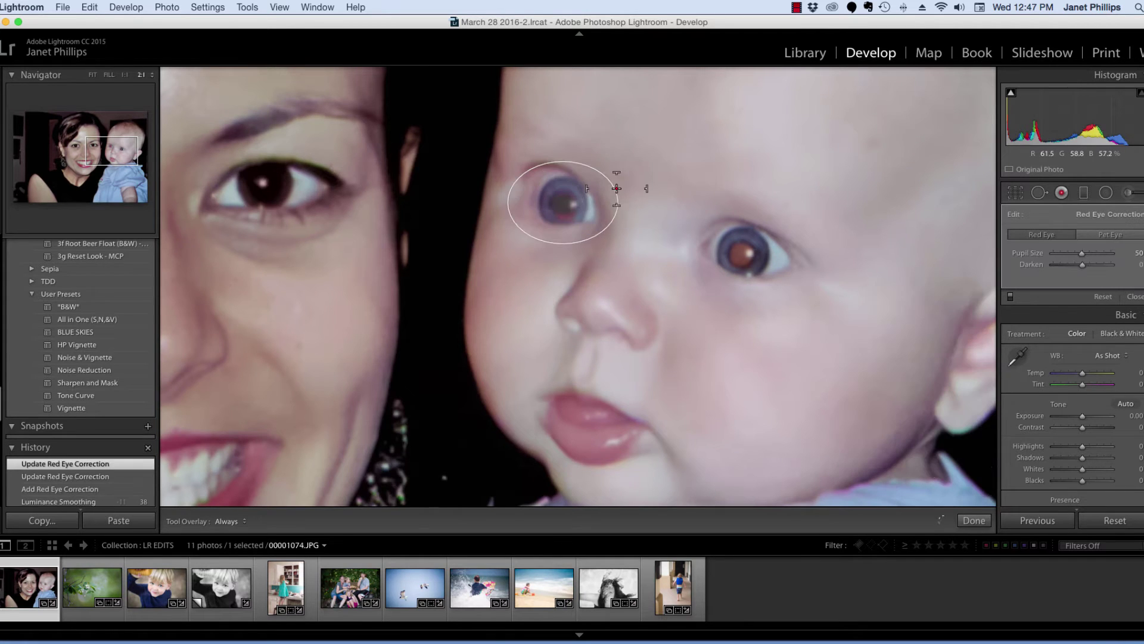
{"action": "left_click_drag", "start_coordinate": [563, 247], "coordinate": [562, 259]}
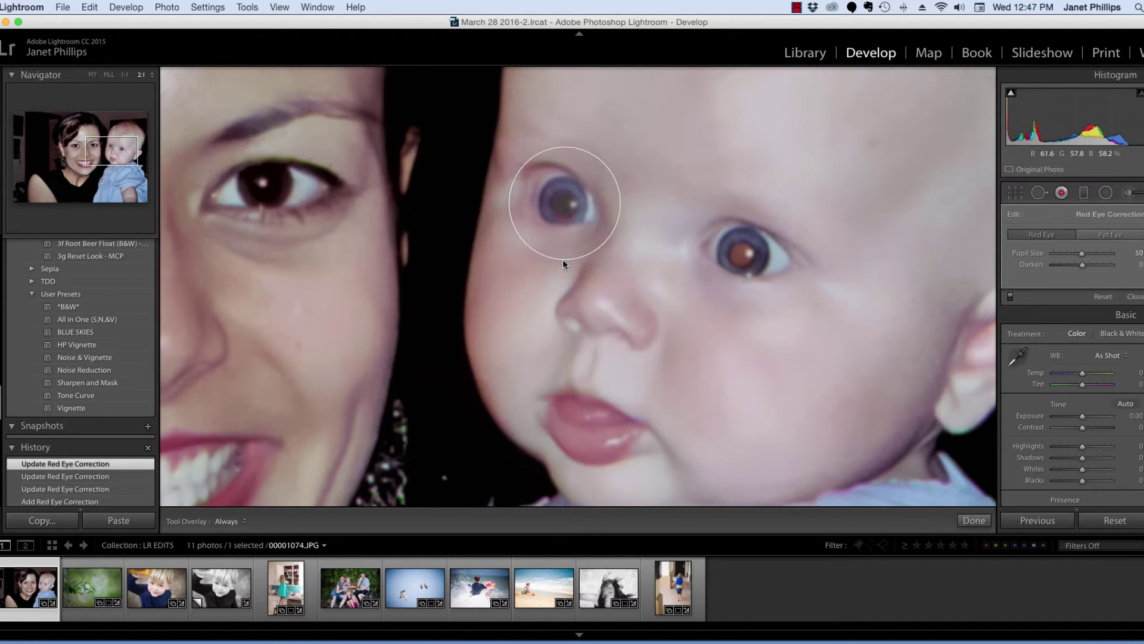
{"action": "left_click", "coordinate": [737, 243]}
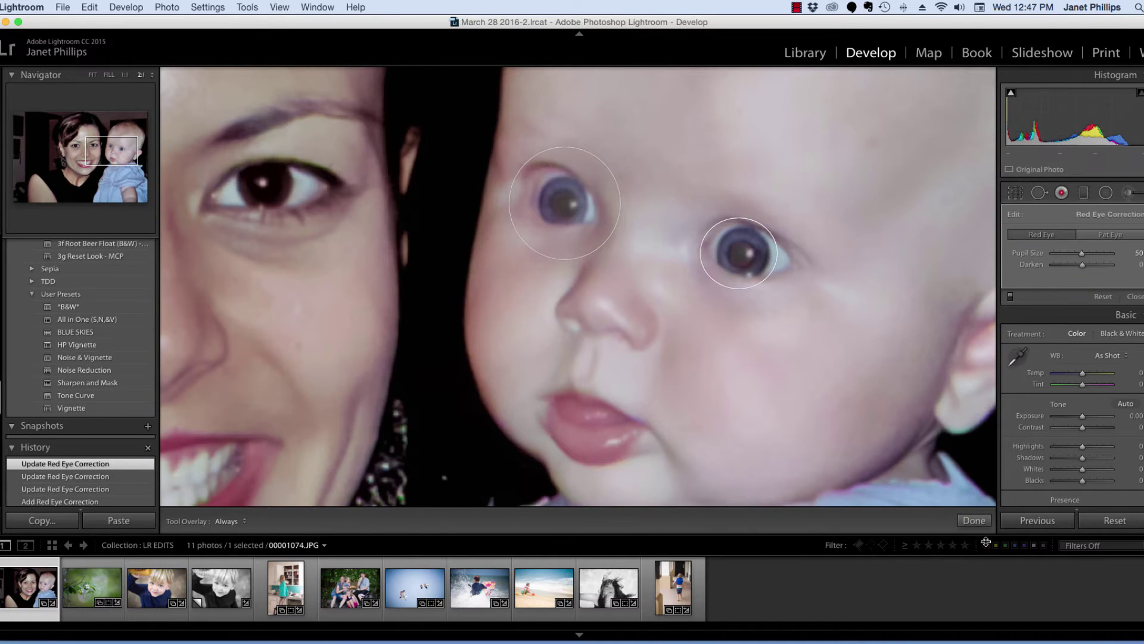
{"action": "left_click", "coordinate": [974, 520]}
{"action": "left_click", "coordinate": [659, 296]}
Set the scanned photo's white balance to Auto, adjust Temp to +11 and fine-tune Highlights
{"action": "left_click", "coordinate": [1104, 260]}
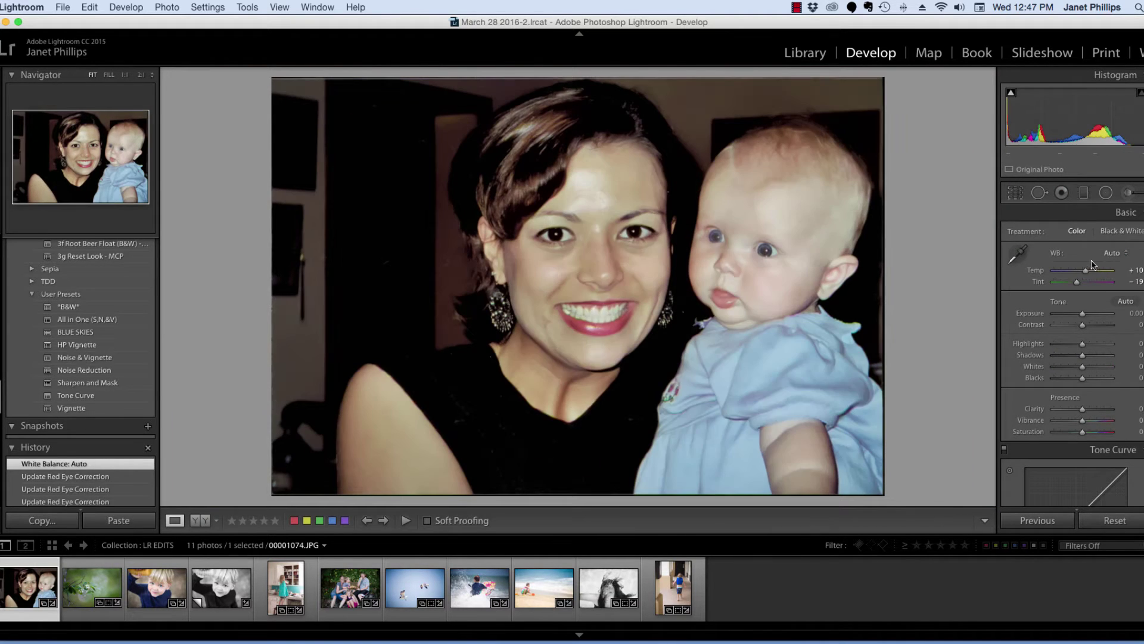
{"action": "left_click_drag", "start_coordinate": [1087, 273], "coordinate": [1085, 273]}
{"action": "left_click_drag", "start_coordinate": [1082, 344], "coordinate": [1081, 344]}
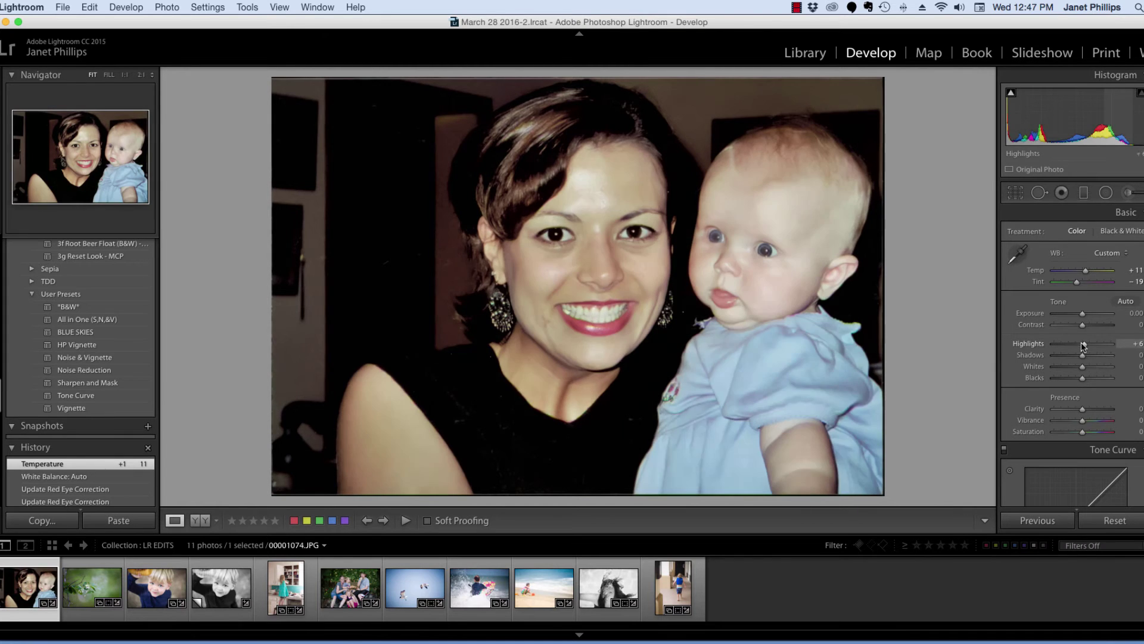
Apply the *B&W* preset to the scanned photo and set Highlights −7, Whites −34, Blacks −18 and Exposure −0.12
{"action": "left_click", "coordinate": [68, 306]}
{"action": "left_click_drag", "start_coordinate": [1078, 344], "coordinate": [1078, 378]}
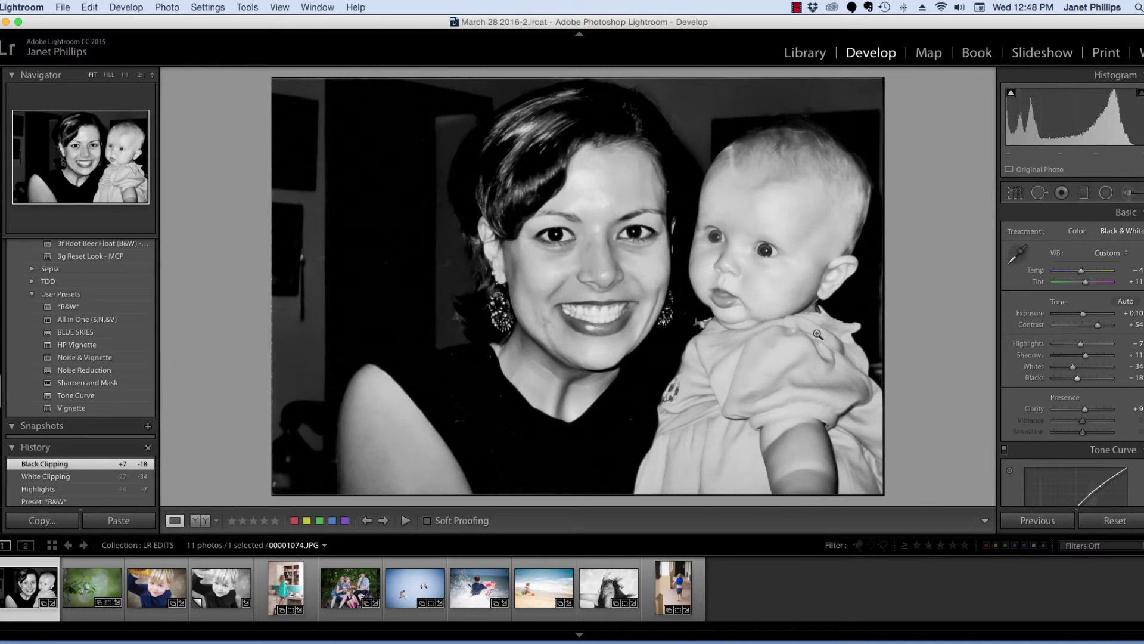
{"action": "left_click_drag", "start_coordinate": [1083, 312], "coordinate": [1082, 314]}
Brush a Highlights −45 adjustment over the shiny area of the woman's forehead
{"action": "left_click", "coordinate": [1128, 193]}
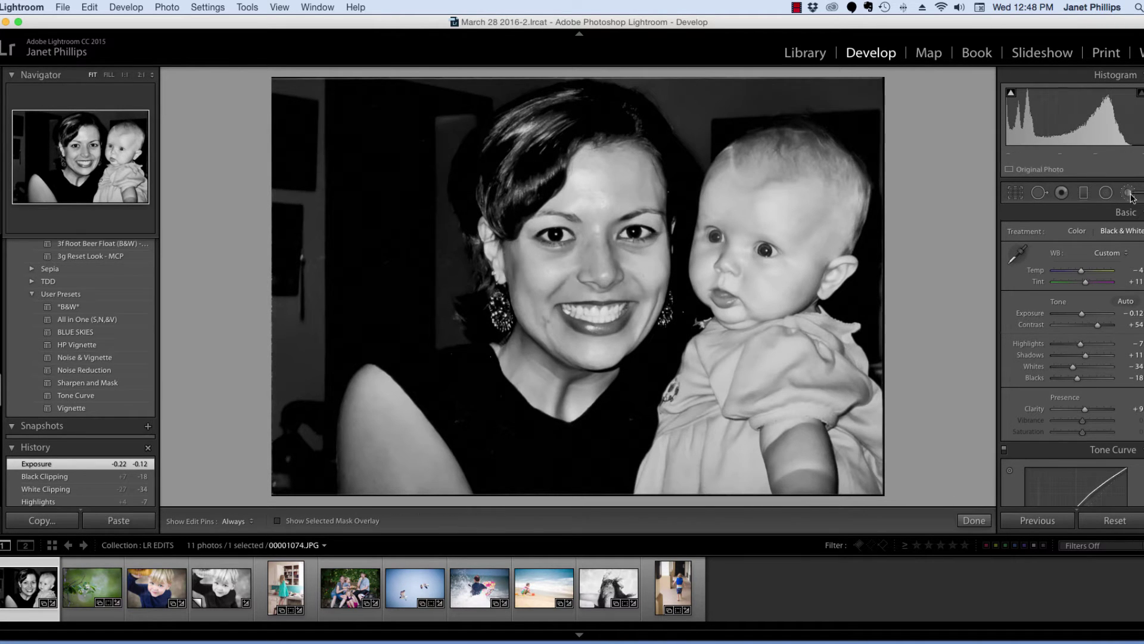
{"action": "left_click", "coordinate": [1071, 234]}
{"action": "left_click", "coordinate": [1073, 253]}
{"action": "left_click_drag", "start_coordinate": [558, 195], "coordinate": [602, 155]}
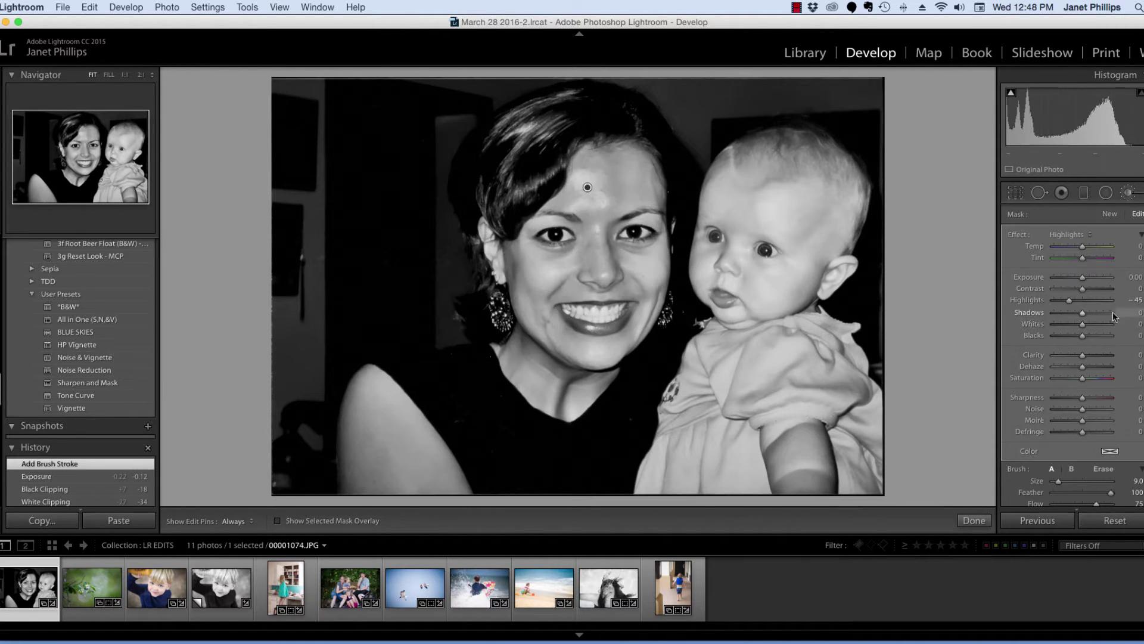
Fine-tune the forehead brush's Highlights and crop the scanned photo slightly to trim its edges
{"action": "left_click_drag", "start_coordinate": [1071, 302], "coordinate": [1070, 302]}
{"action": "key", "text": "r"}
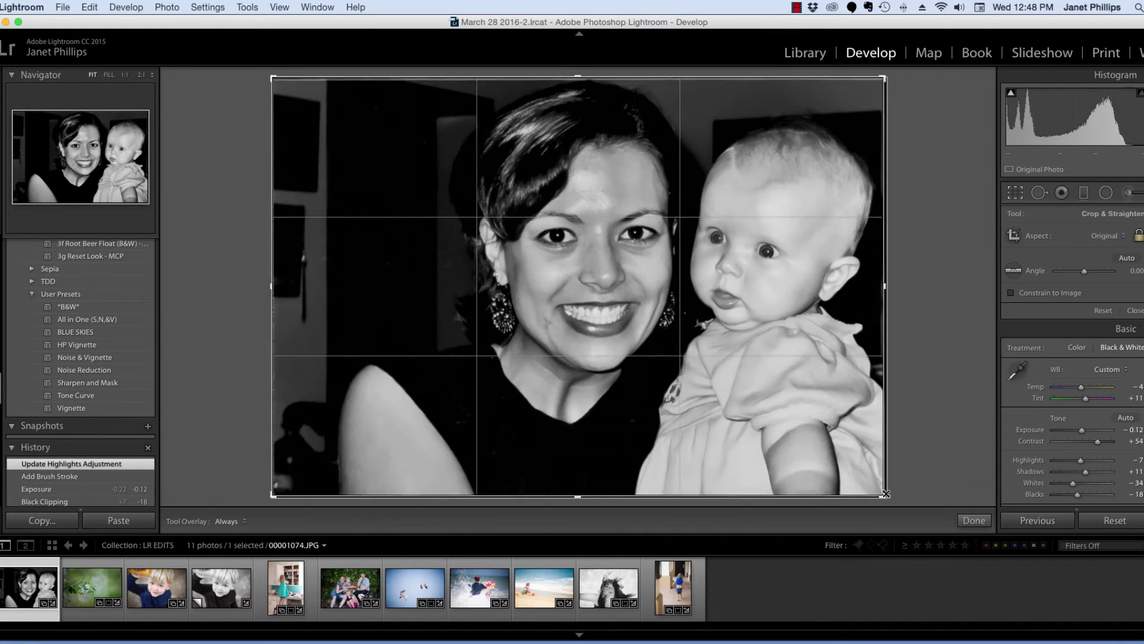
{"action": "key", "text": "r"}
Compare the scanned photo's original and edited versions side by side
{"action": "key", "text": "y"}
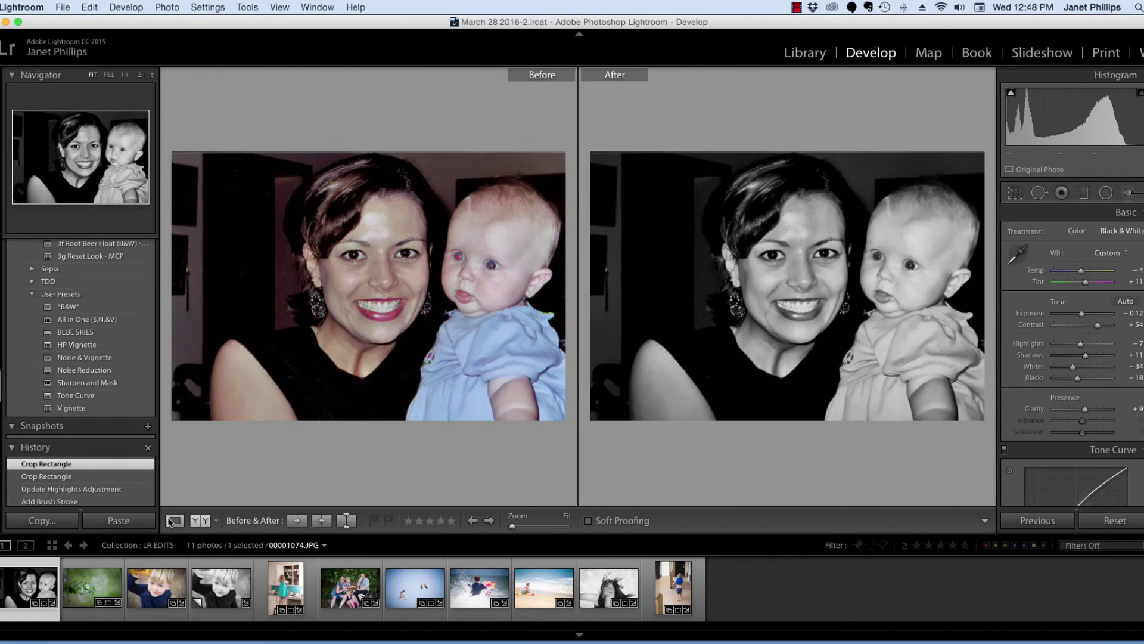
{"action": "key", "text": "y"}
{"action": "left_click", "coordinate": [796, 7]}
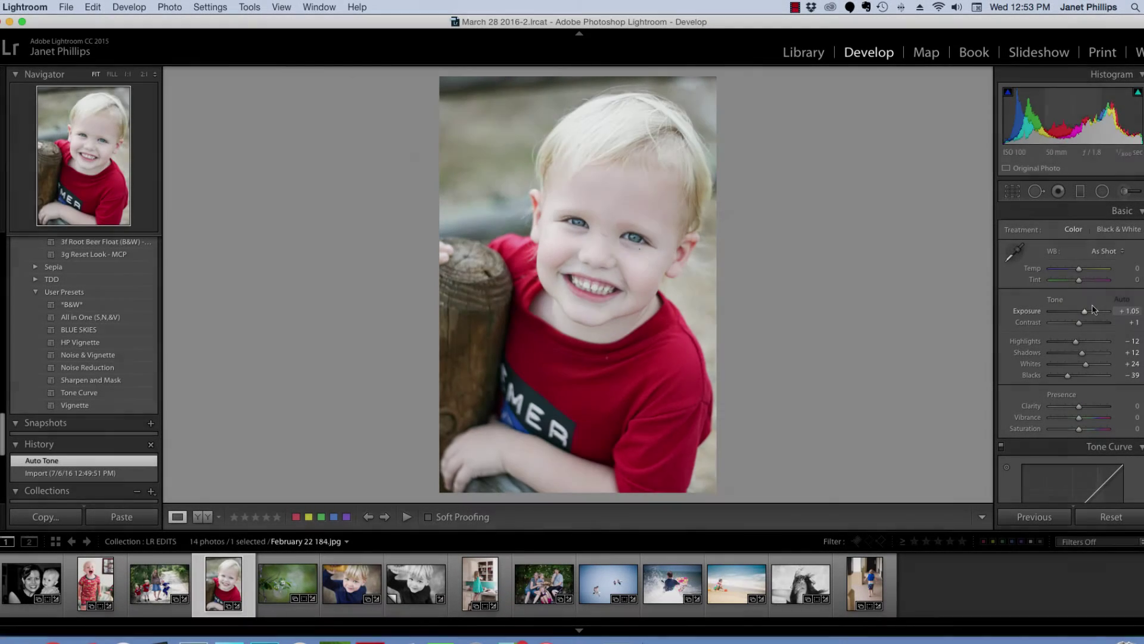
Set the smiling boy photo's Exposure to +0.55 and Temp to +7
{"action": "left_click_drag", "start_coordinate": [1084, 311], "coordinate": [1083, 311]}
{"action": "left_click_drag", "start_coordinate": [1079, 268], "coordinate": [1081, 269]}
{"action": "left_click", "coordinate": [579, 244]}
{"action": "key", "text": "w"}
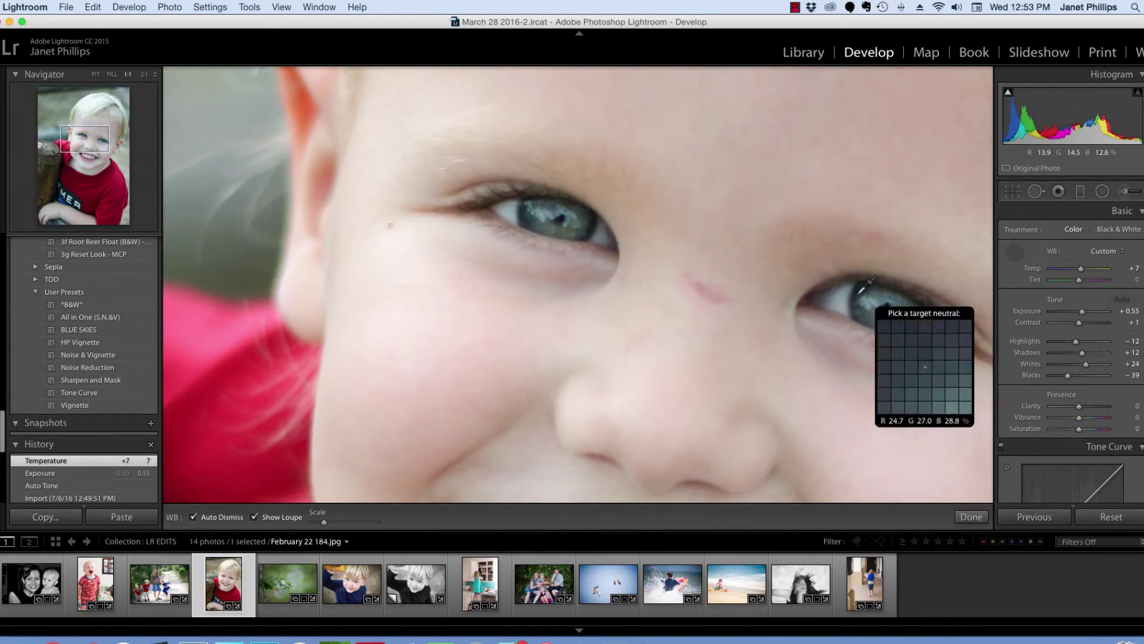
{"action": "left_click", "coordinate": [925, 265]}
{"action": "left_click", "coordinate": [755, 350]}
{"action": "key", "text": "ctrl+z"}
Set Temp to +5 on the boy's photo and apply the HP Vignette preset
{"action": "left_click_drag", "start_coordinate": [1081, 269], "coordinate": [1081, 272]}
{"action": "left_click", "coordinate": [80, 342]}
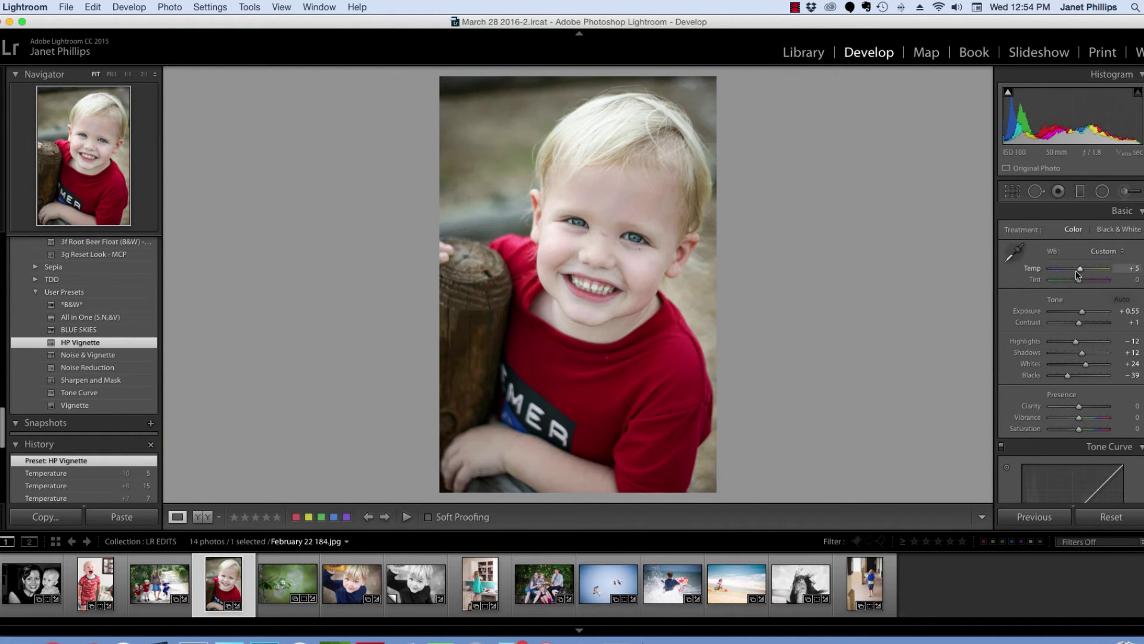
Choose a local brush effect and paint it over both of the boy's eyes
{"action": "left_click", "coordinate": [603, 232]}
{"action": "key", "text": "k"}
{"action": "left_click", "coordinate": [1063, 233]}
{"action": "left_click", "coordinate": [1065, 249]}
{"action": "mouse_move", "coordinate": [742, 280]}
{"action": "left_mouse_down"}
{"action": "mouse_move", "coordinate": [787, 281]}
{"action": "mouse_move", "coordinate": [744, 298]}
{"action": "left_mouse_up"}
{"action": "left_click_drag", "start_coordinate": [476, 225], "coordinate": [408, 197]}
Heal the small blemish on the cheek beneath the boy's eye and set Clarity to −15
{"action": "key", "text": "q"}
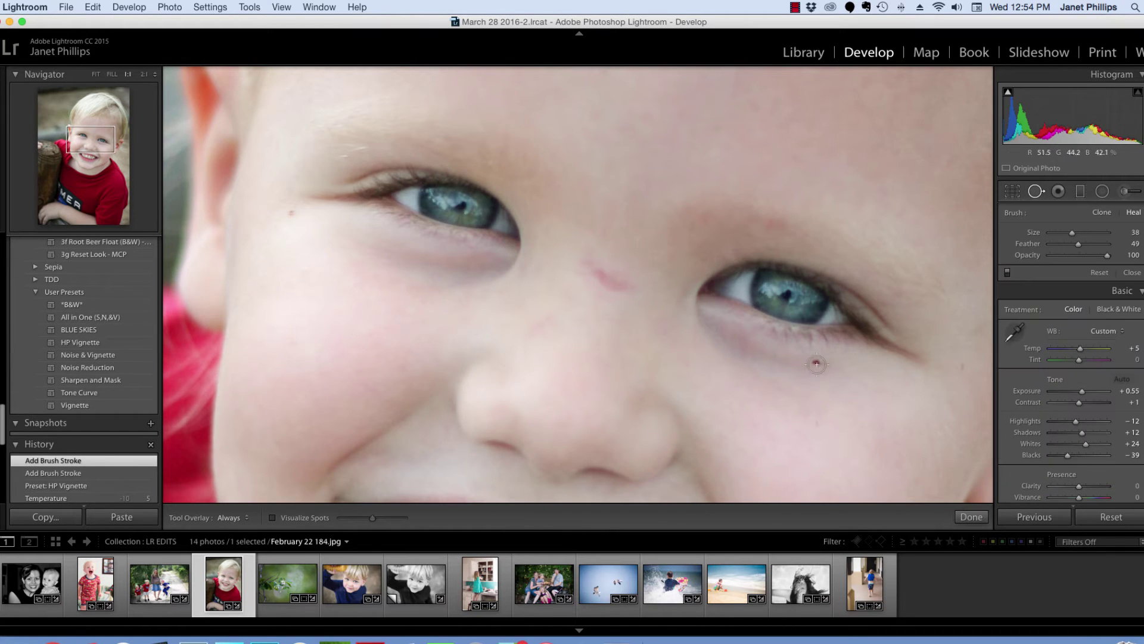
{"action": "left_click", "coordinate": [816, 363]}
{"action": "key", "text": "q"}
{"action": "left_click", "coordinate": [718, 393]}
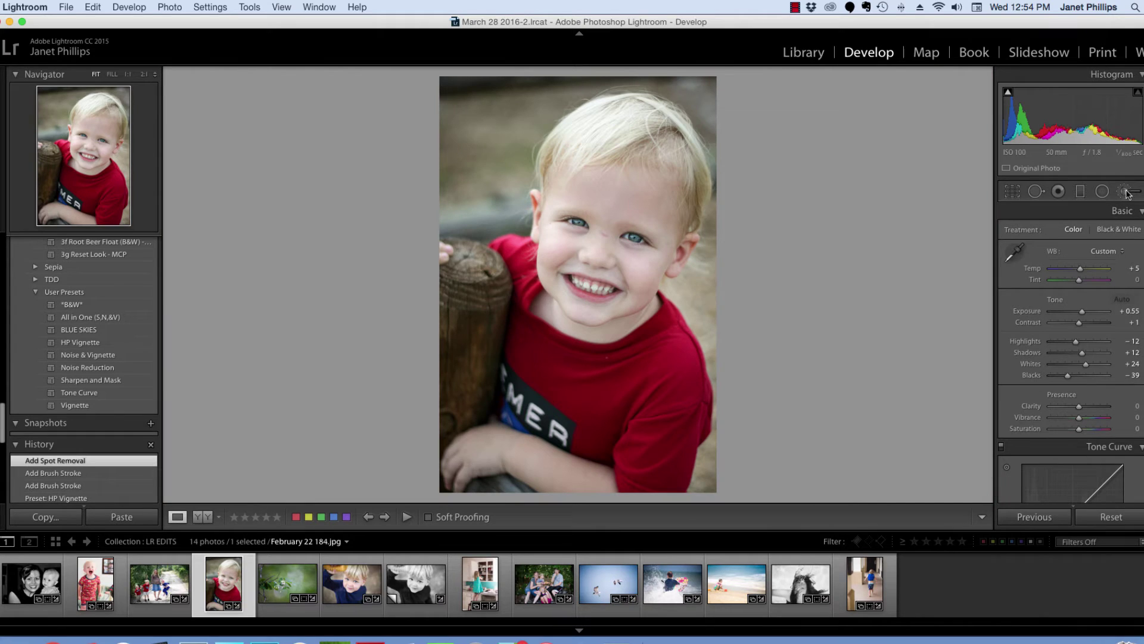
{"action": "left_click_drag", "start_coordinate": [1079, 409], "coordinate": [1074, 406]}
Compare the boy's photo before and after the edits in the side-by-side layout
{"action": "left_click", "coordinate": [203, 517]}
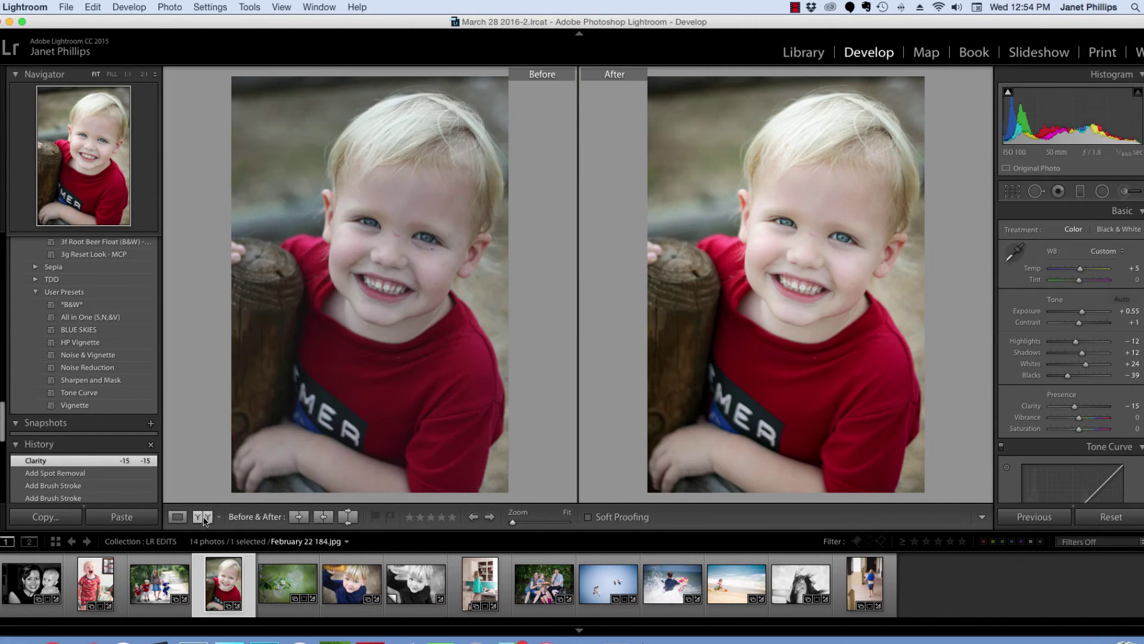
{"action": "left_click", "coordinate": [203, 517]}
{"action": "left_click", "coordinate": [202, 517]}
{"action": "left_click", "coordinate": [203, 516]}
{"action": "left_click", "coordinate": [219, 516]}
{"action": "left_click", "coordinate": [233, 529]}
Reset Temp to 0, set Contrast +25, Blacks −15, Clarity −26 and Vibrance −3, and return to the single-photo view
{"action": "double_click", "coordinate": [1084, 273]}
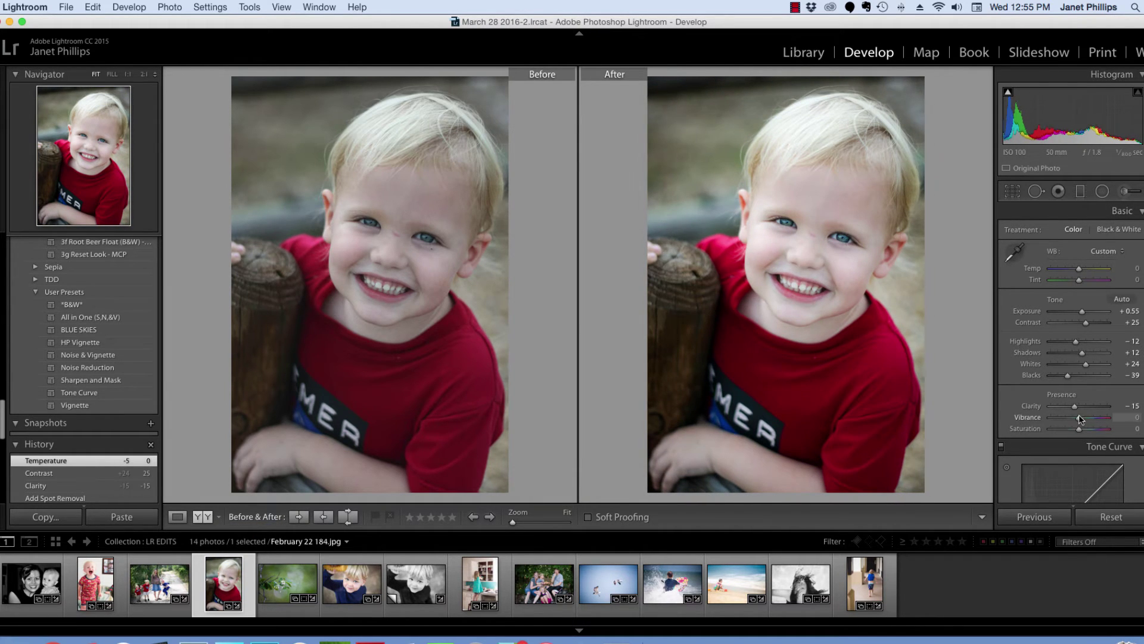
{"action": "left_click_drag", "start_coordinate": [1072, 407], "coordinate": [1073, 377]}
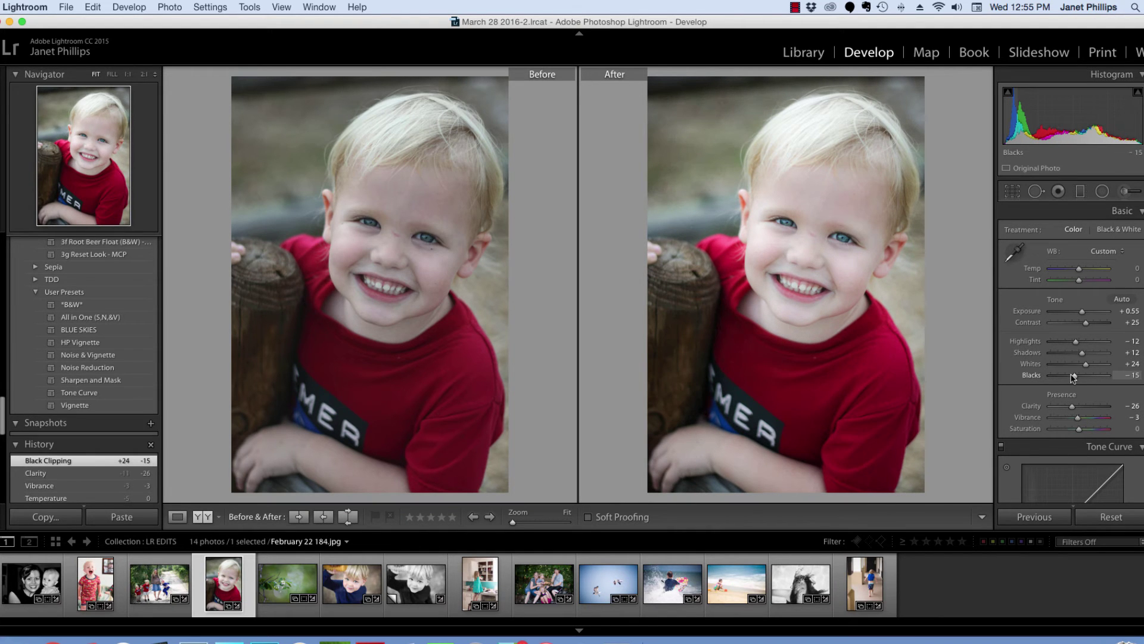
{"action": "left_click", "coordinate": [177, 517]}
Create a virtual copy of the boy's photo and apply the *B&W* preset to it
{"action": "right_click", "coordinate": [243, 500]}
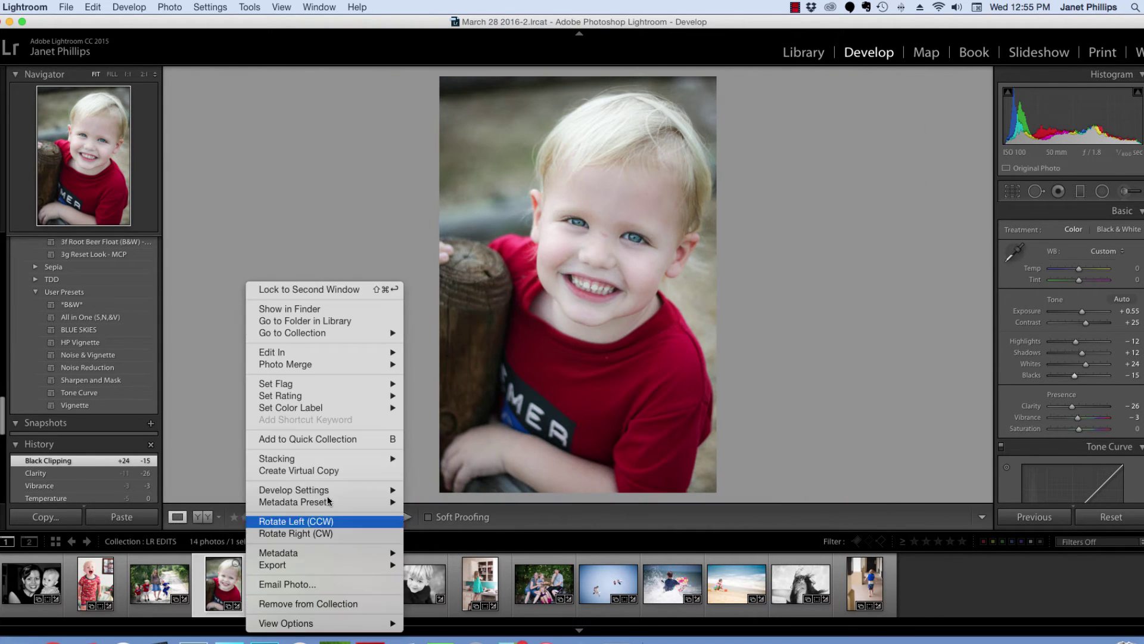
{"action": "left_click", "coordinate": [337, 472]}
{"action": "left_click", "coordinate": [72, 304]}
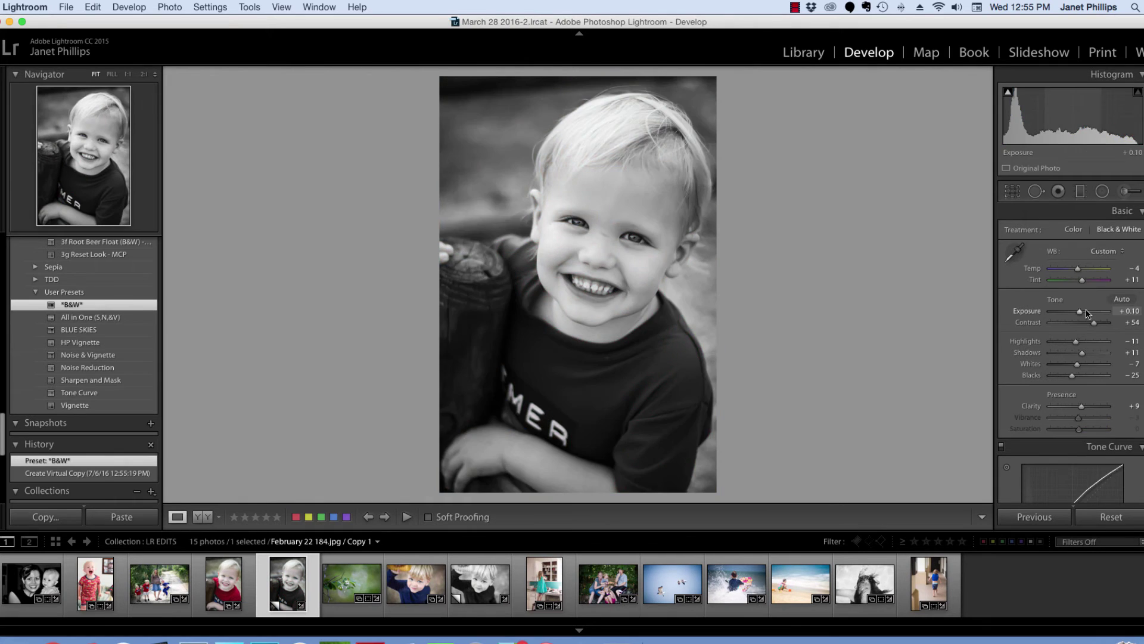
Set the black-and-white copy's Exposure to +0.50, Clarity to −3, Whites to −30 and Highlights to −26
{"action": "left_click_drag", "start_coordinate": [1080, 313], "coordinate": [1081, 313]}
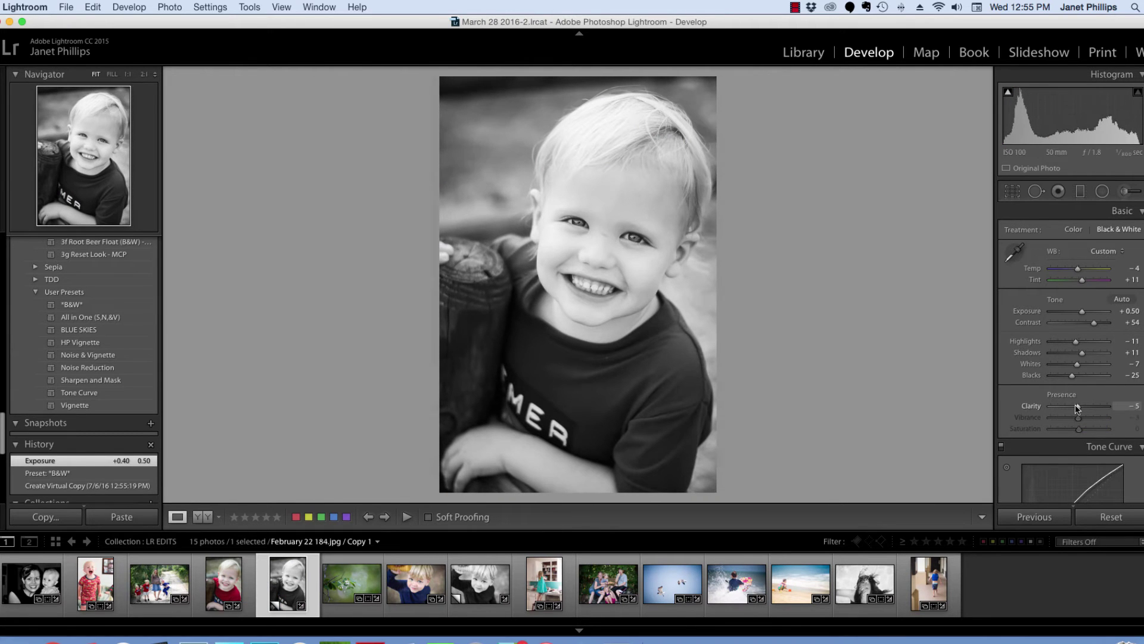
{"action": "left_click_drag", "start_coordinate": [1078, 407], "coordinate": [1078, 407]}
{"action": "left_click_drag", "start_coordinate": [1070, 366], "coordinate": [1072, 344]}
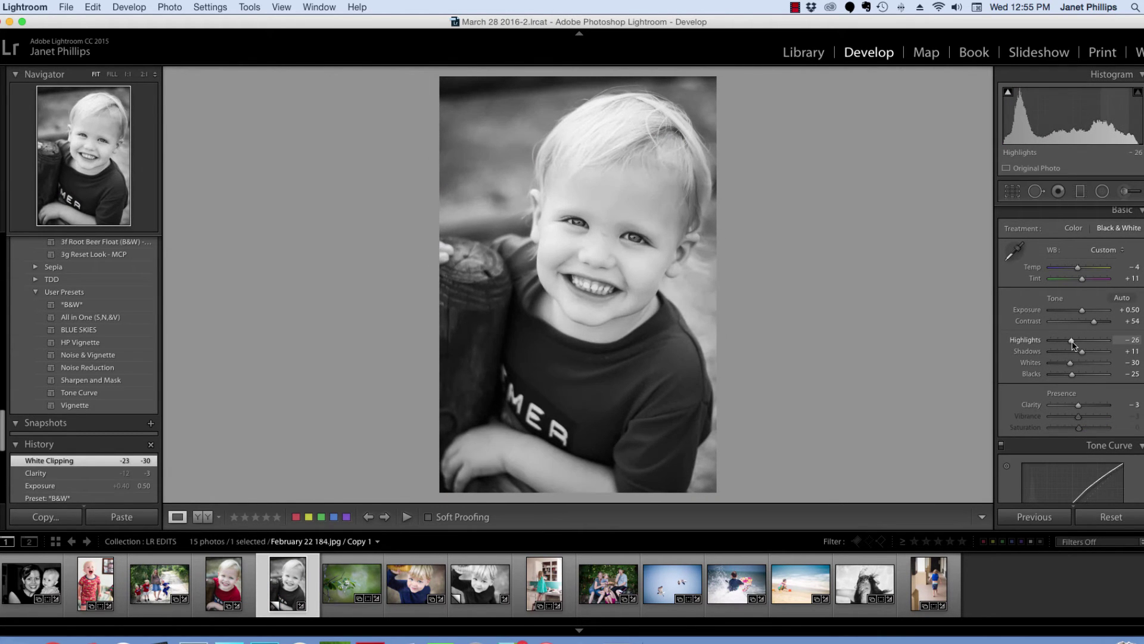
Heal the scratch on the bridge of the boy's nose and compare the copy before and after
{"action": "left_click", "coordinate": [605, 230]}
{"action": "key", "text": "q"}
{"action": "left_click_drag", "start_coordinate": [589, 249], "coordinate": [613, 268]}
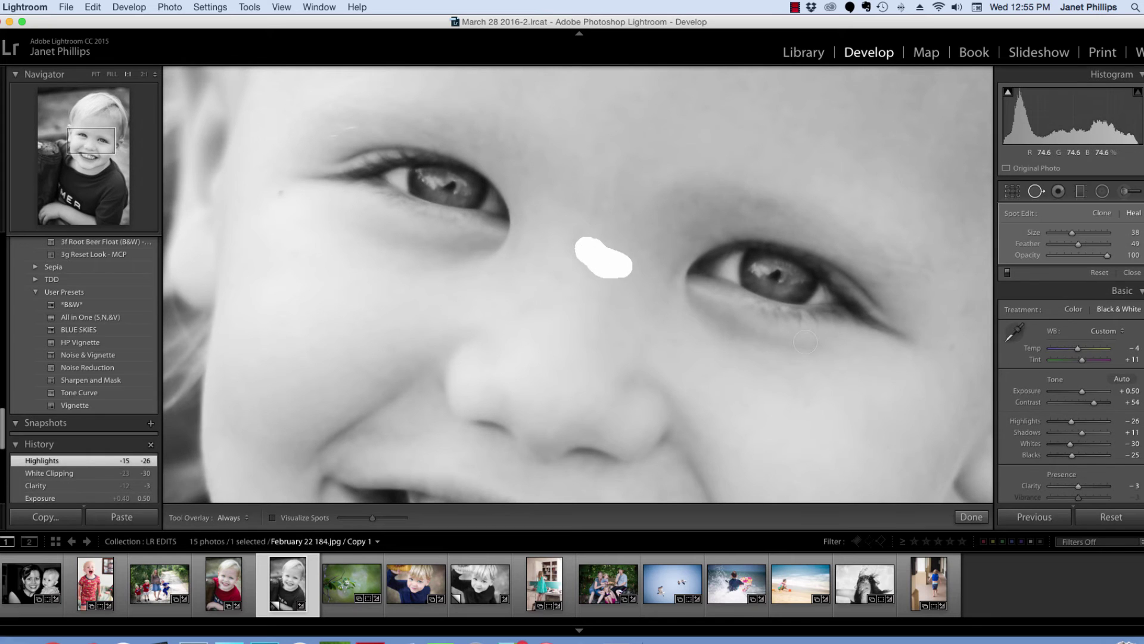
{"action": "left_click", "coordinate": [972, 516]}
{"action": "left_click", "coordinate": [767, 418]}
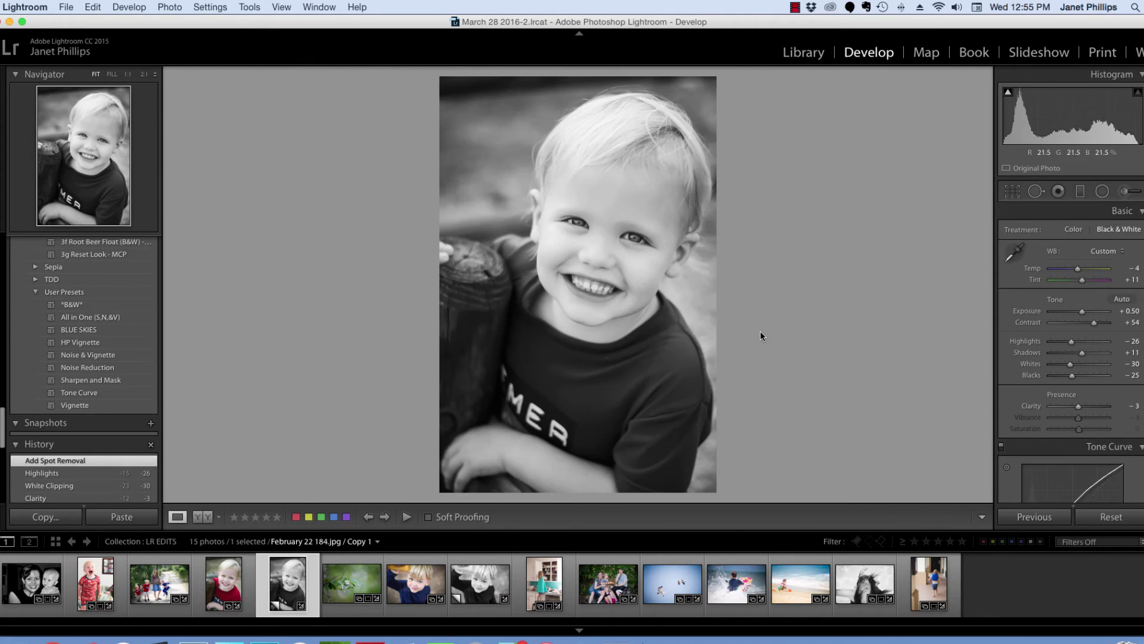
{"action": "left_click", "coordinate": [199, 516]}
{"action": "left_click", "coordinate": [177, 518]}
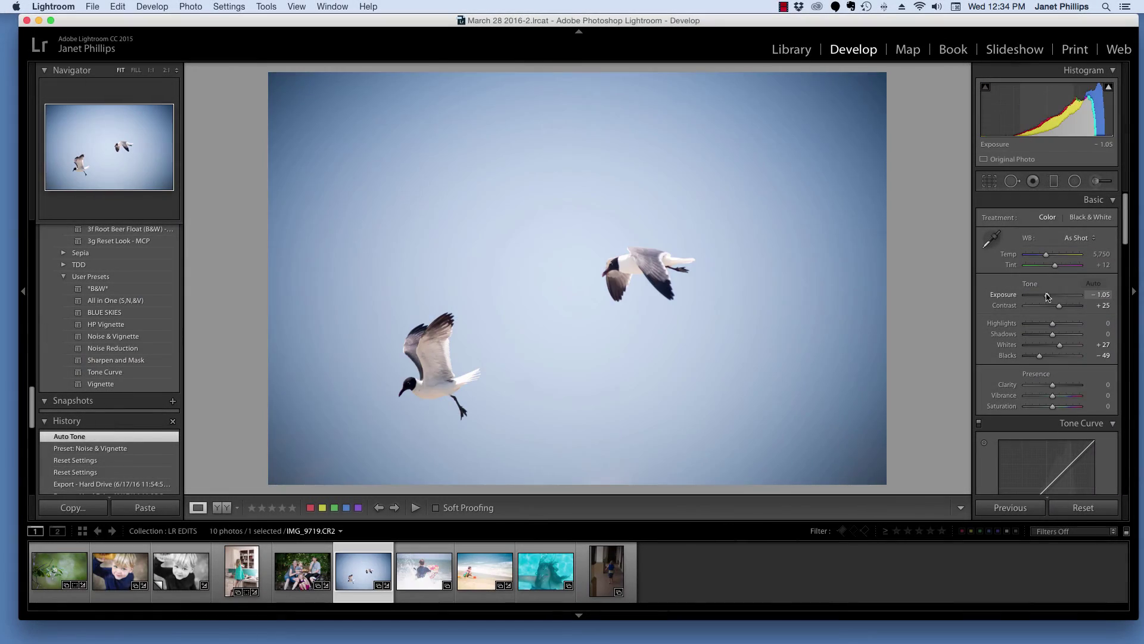
Set the seagull photo's Contrast +33, Shadows +58, Vibrance +28, Exposure −1.00 and Blue luminance −5
{"action": "left_click_drag", "start_coordinate": [1052, 334], "coordinate": [1068, 335]}
{"action": "left_click_drag", "start_coordinate": [1053, 395], "coordinate": [1060, 395]}
{"action": "left_click_drag", "start_coordinate": [1047, 296], "coordinate": [1048, 296]}
{"action": "scroll", "coordinate": [1052, 357], "scroll_direction": "down", "scroll_amount": 10}
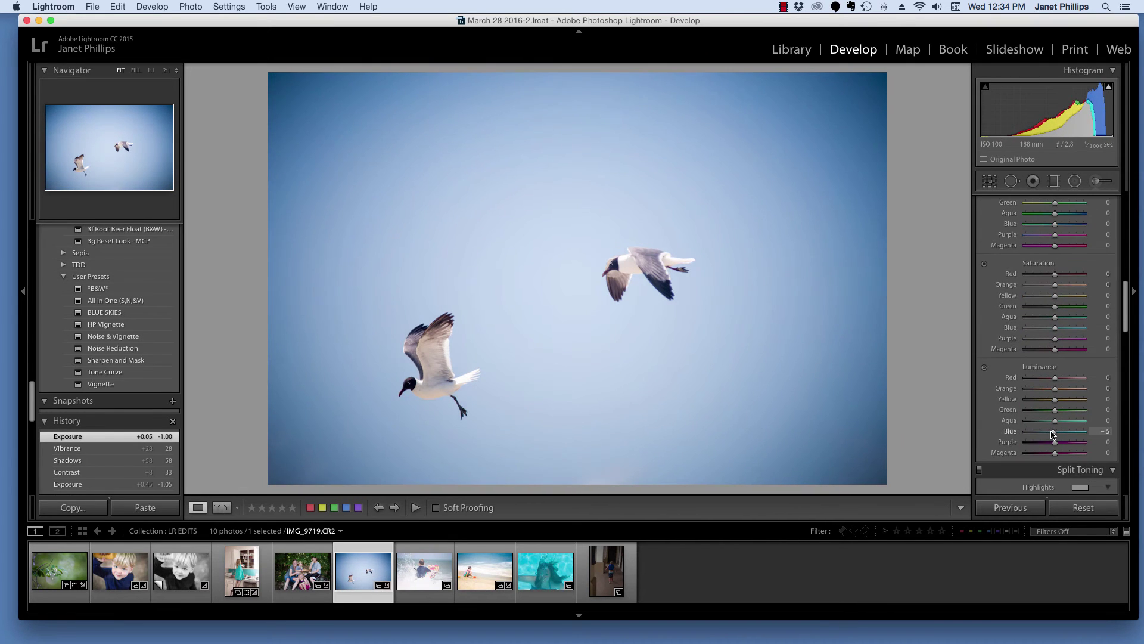
{"action": "left_click_drag", "start_coordinate": [1052, 434], "coordinate": [1052, 434]}
Crop the seagull photo slightly tighter at its original aspect ratio and compare it before and after
{"action": "key", "text": "r"}
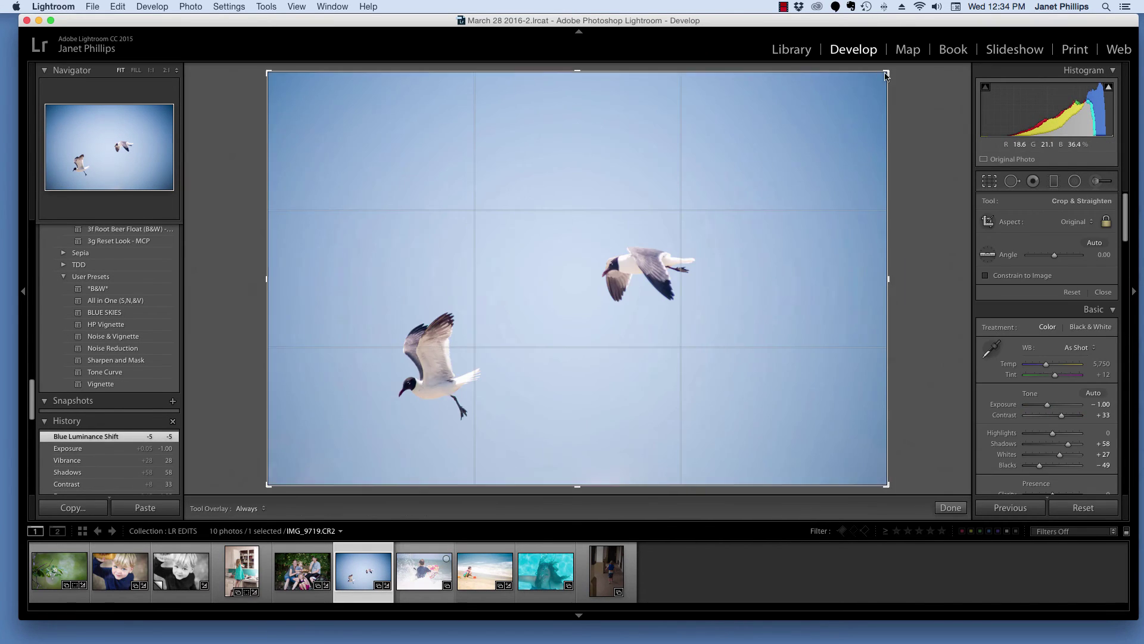
{"action": "left_click_drag", "start_coordinate": [886, 74], "coordinate": [863, 88]}
{"action": "key", "text": "Return"}
{"action": "key", "text": "y"}
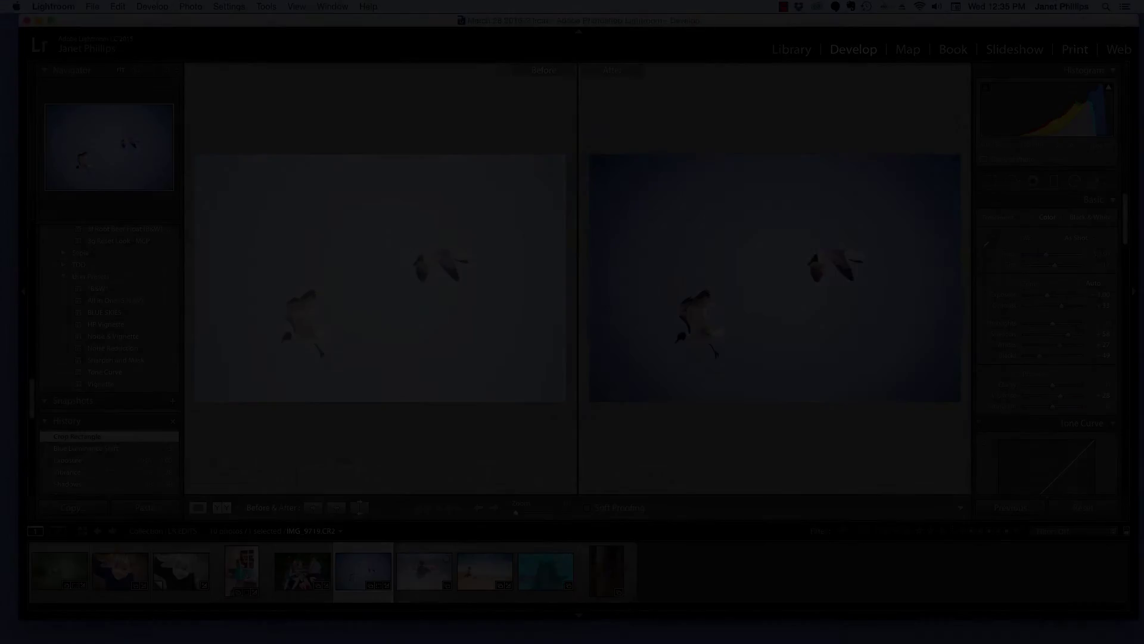